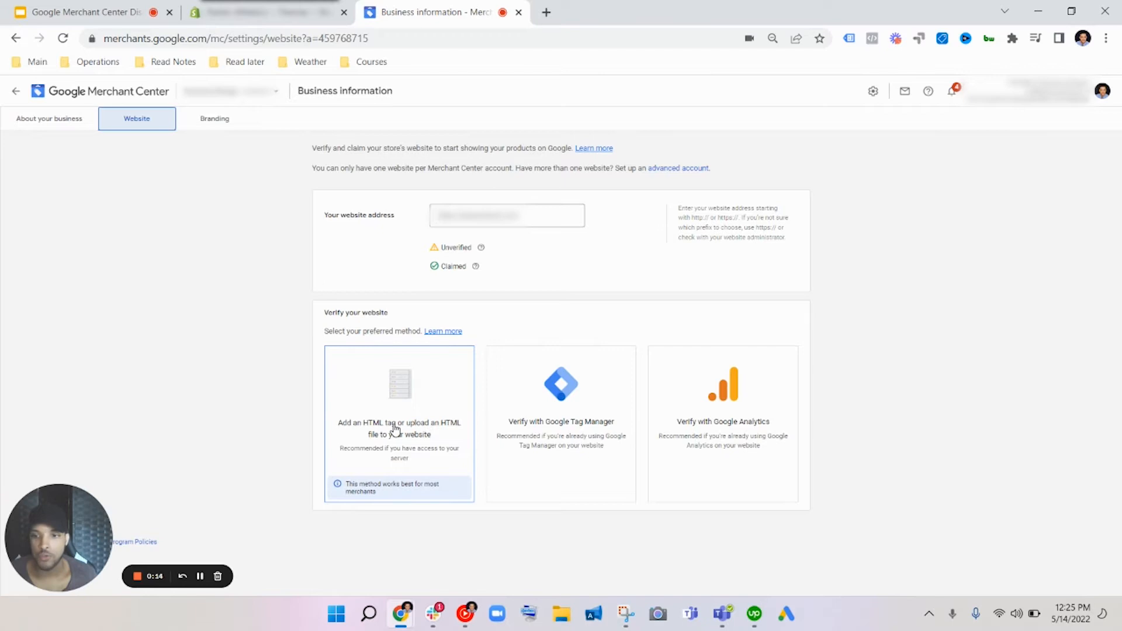
Choose the HTML tag method for verifying the website and highlight the head section mentioned in the tag placement instructions
{"action": "left_click", "coordinate": [413, 411]}
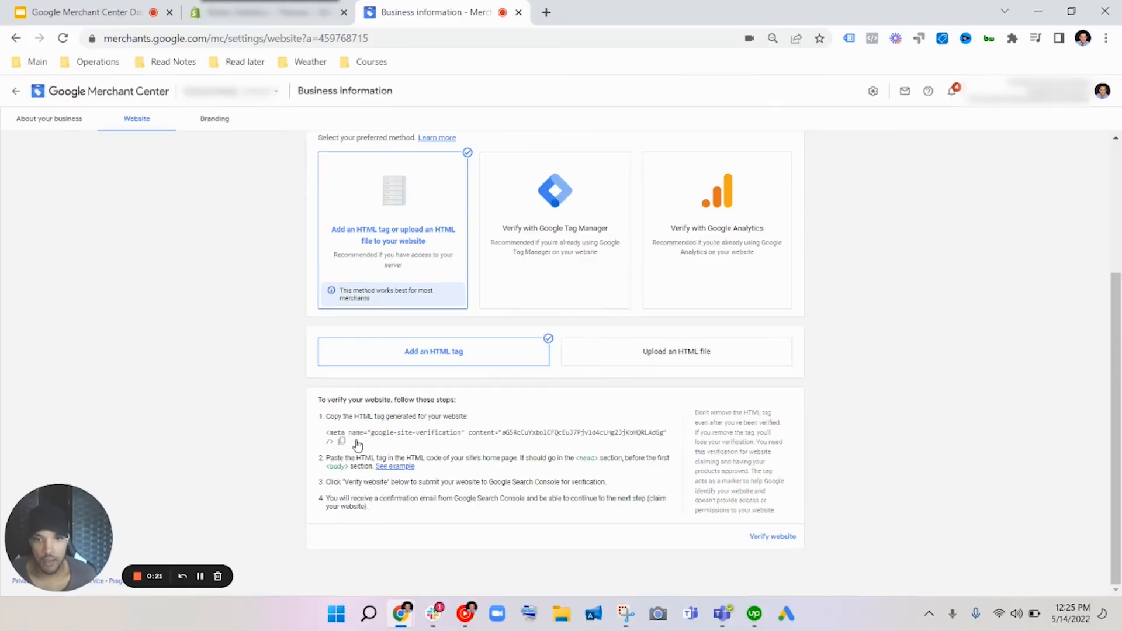
{"action": "left_click_drag", "start_coordinate": [600, 458], "coordinate": [566, 458]}
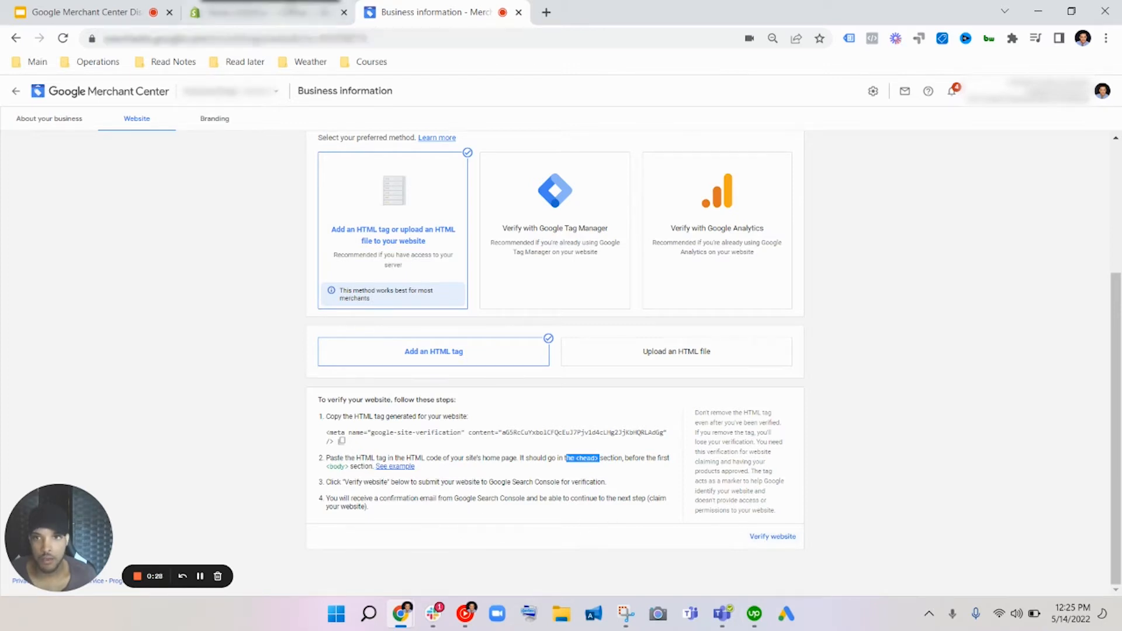
Switch to the Shopify admin and open the Narrative theme's theme.liquid layout file for code editing
{"action": "left_click", "coordinate": [294, 11]}
{"action": "left_click_drag", "start_coordinate": [143, 476], "coordinate": [863, 153]}
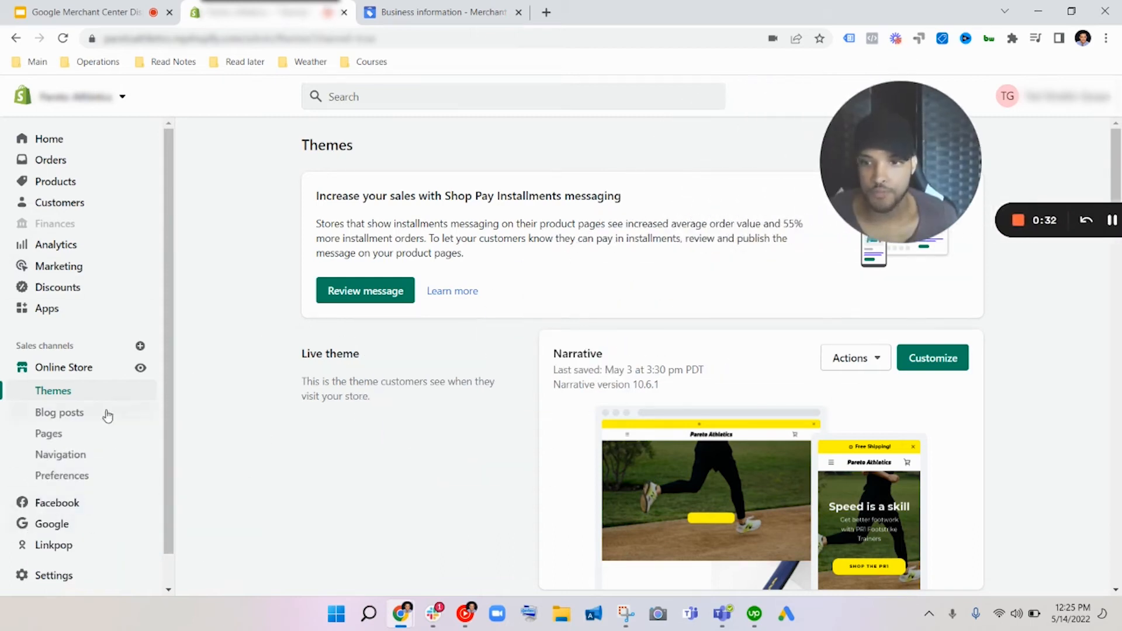
{"action": "left_click", "coordinate": [852, 368]}
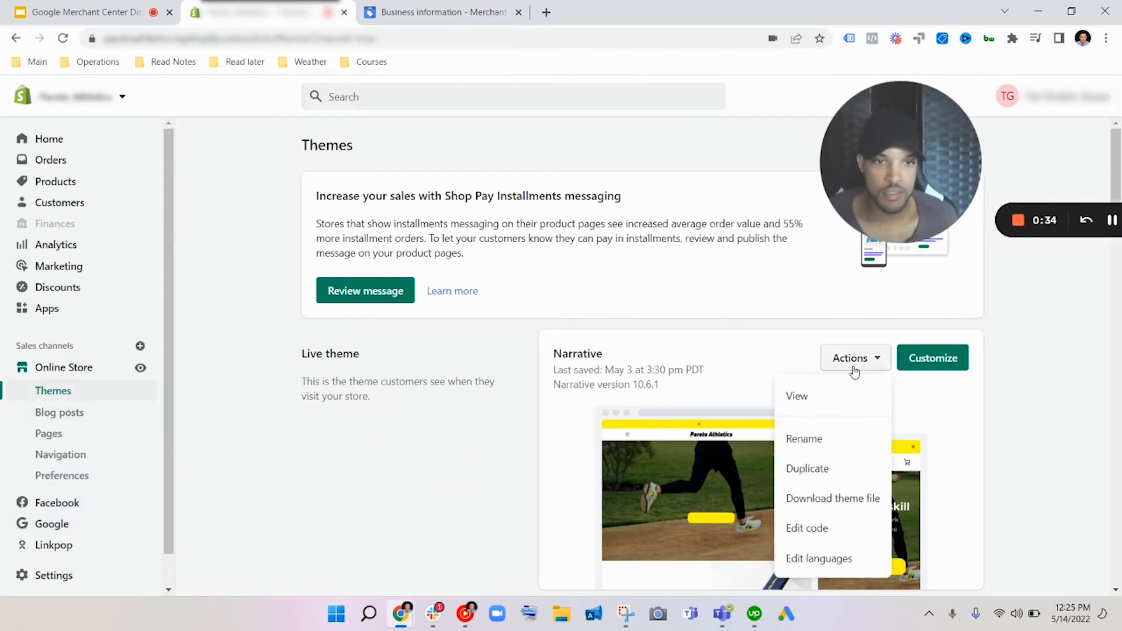
{"action": "left_click", "coordinate": [820, 528]}
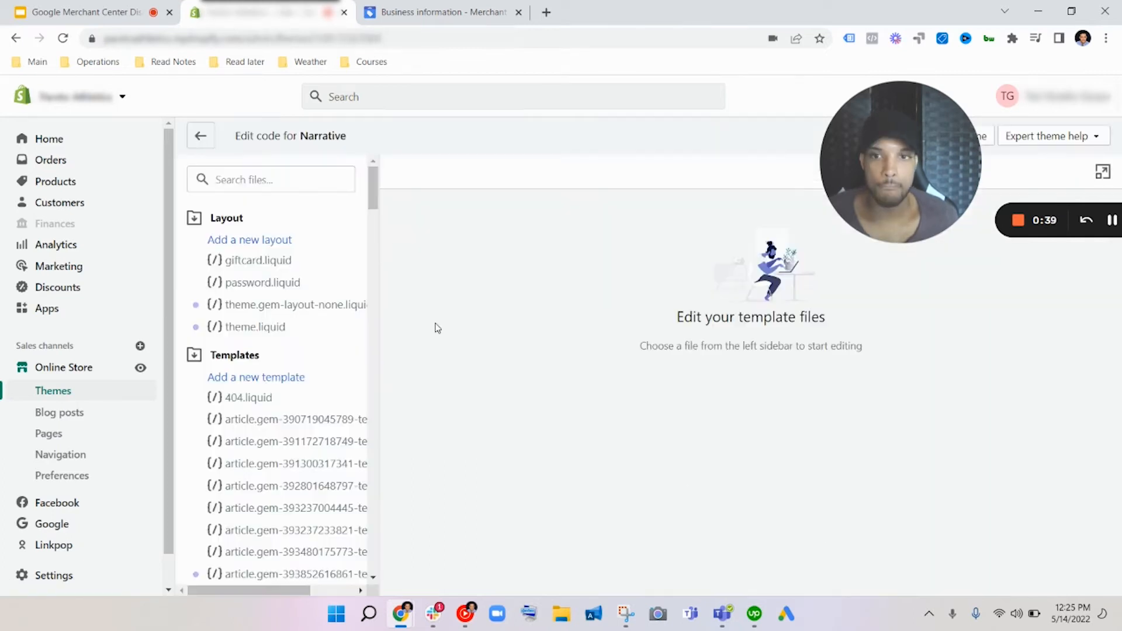
{"action": "left_click", "coordinate": [309, 328]}
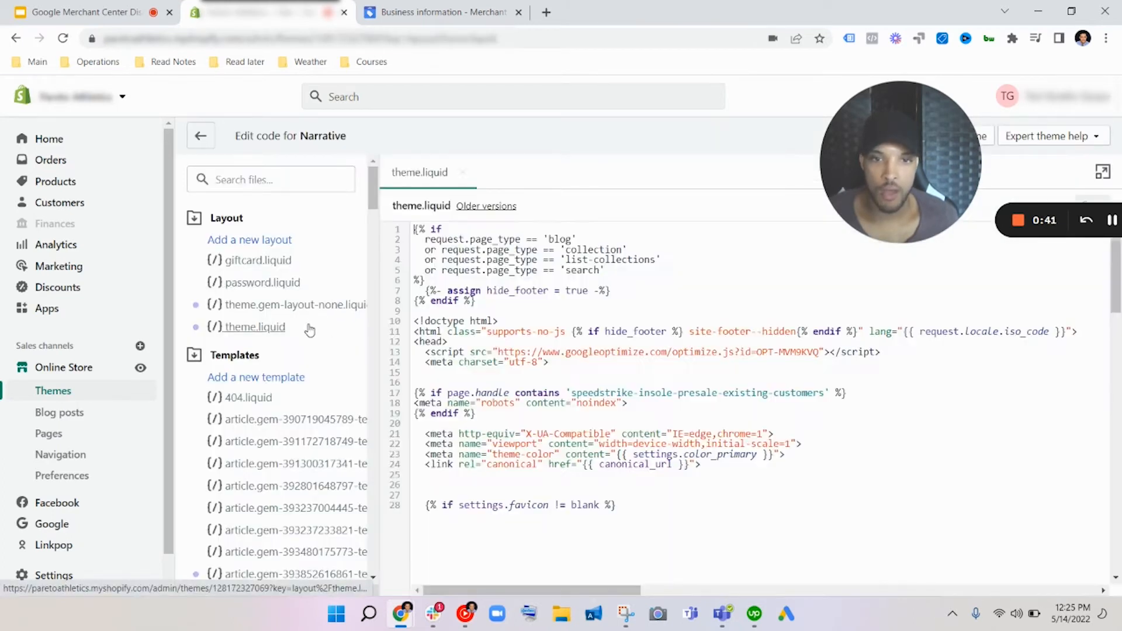
Find the head element in theme.liquid and paste the Google site verification tag, including its verification code, on a new line below it
{"action": "left_click", "coordinate": [536, 313]}
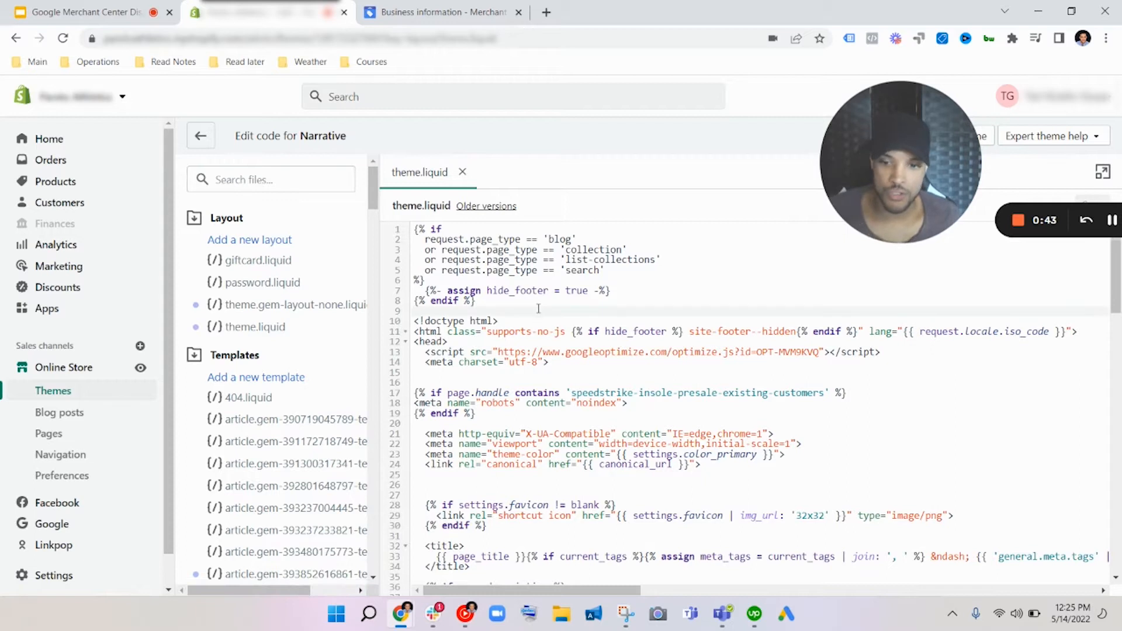
{"action": "key", "text": "ctrl+f"}
{"action": "type", "text": "h"}
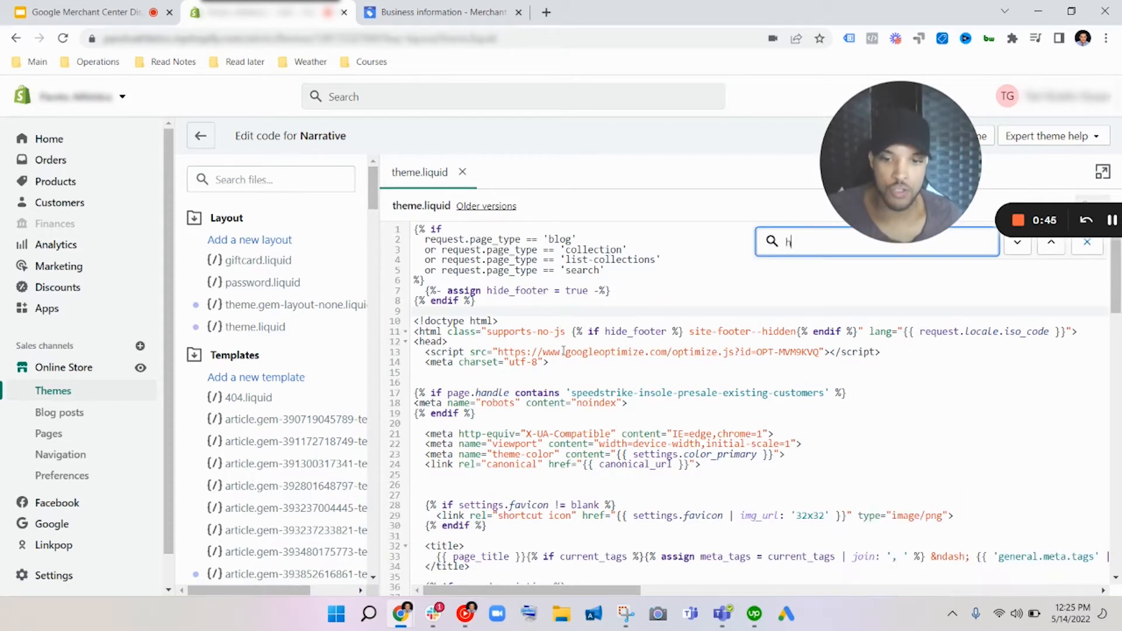
{"action": "left_click", "coordinate": [462, 343]}
{"action": "key", "text": "Return"}
{"action": "key", "text": "Return"}
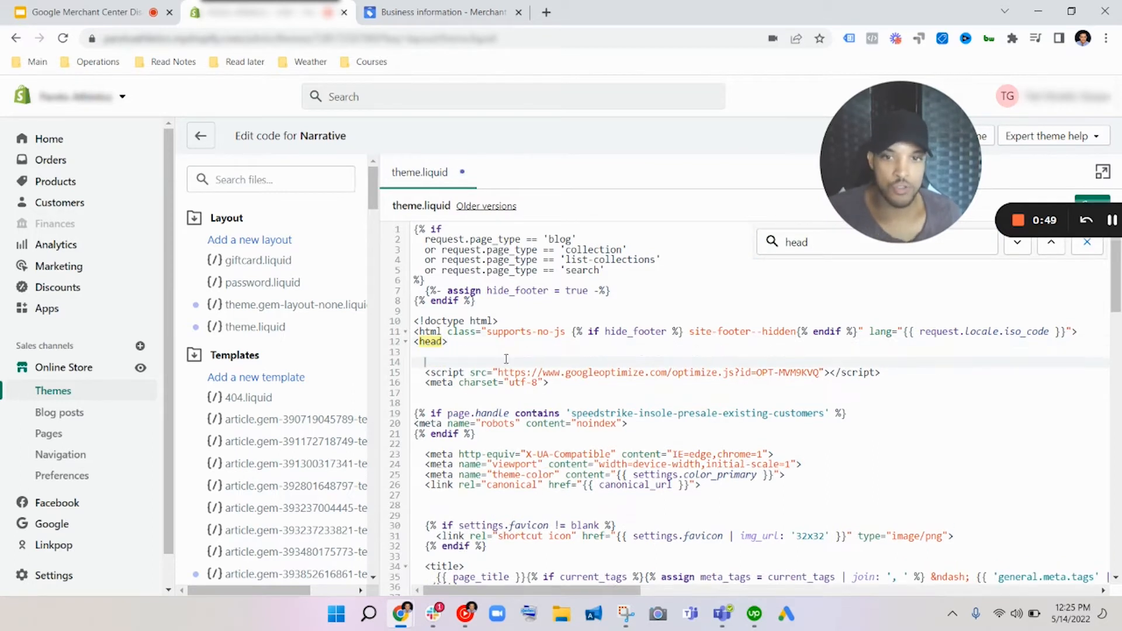
{"action": "type", "text": "<meta name=\"google-site-verification\" content=\"aG5RcCuYxbolCFQcEuJ7Pjv1d4cLHg2JjKbHQRLAdGg\" />"}
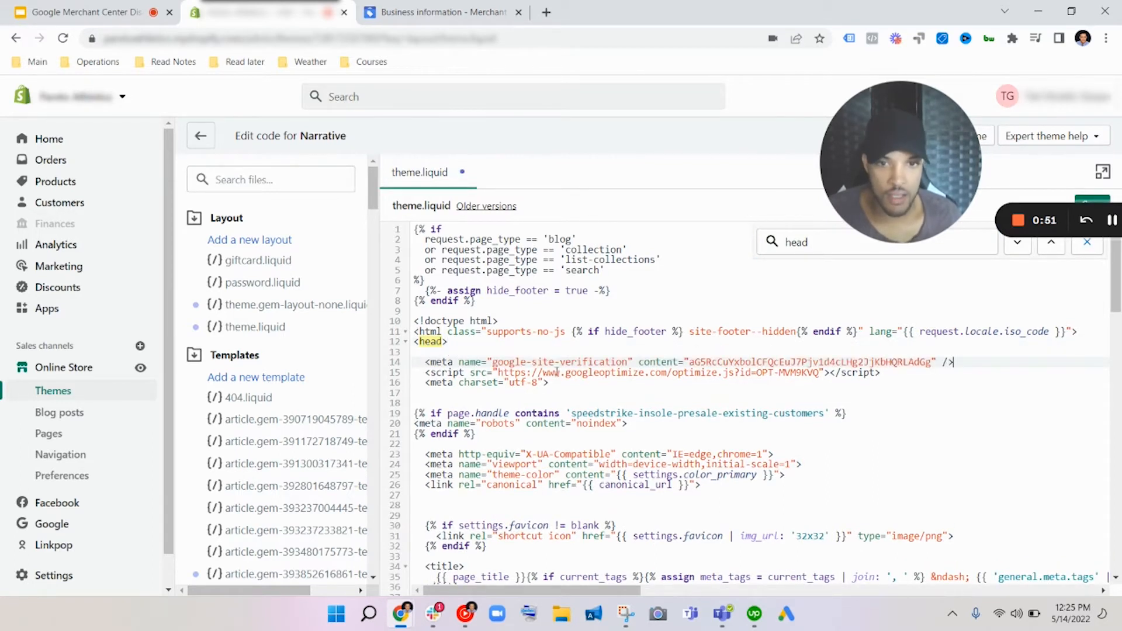
Look over the rest of the theme.liquid code, and return to the website verification page in Google Merchant Center
{"action": "scroll", "coordinate": [960, 494], "scroll_direction": "down", "scroll_amount": 20}
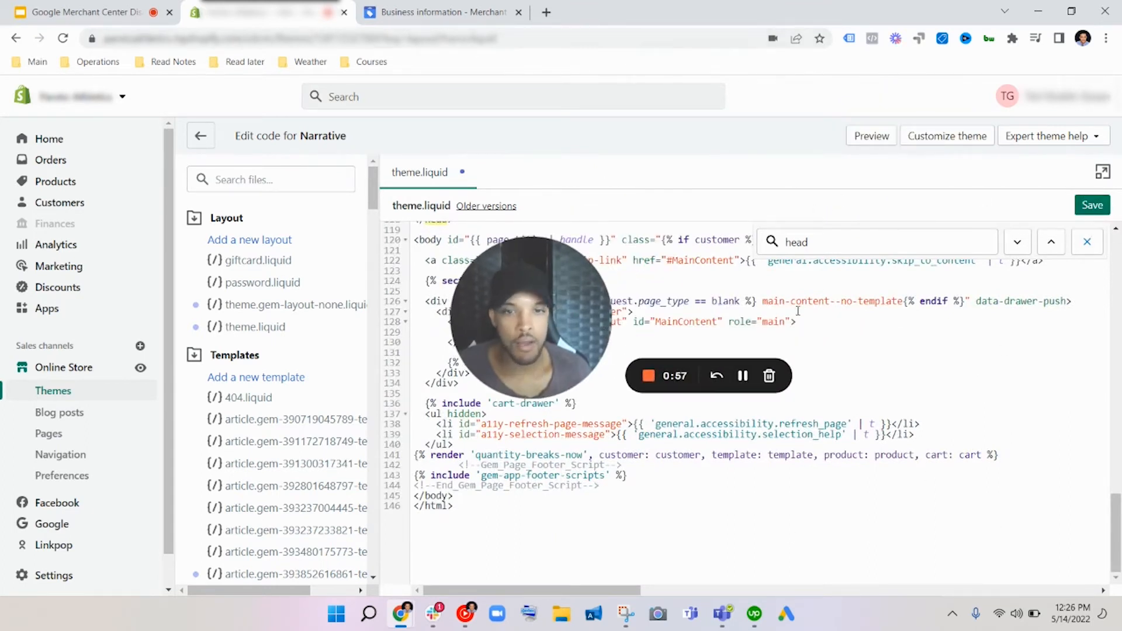
{"action": "scroll", "coordinate": [584, 351], "scroll_direction": "up", "scroll_amount": 15}
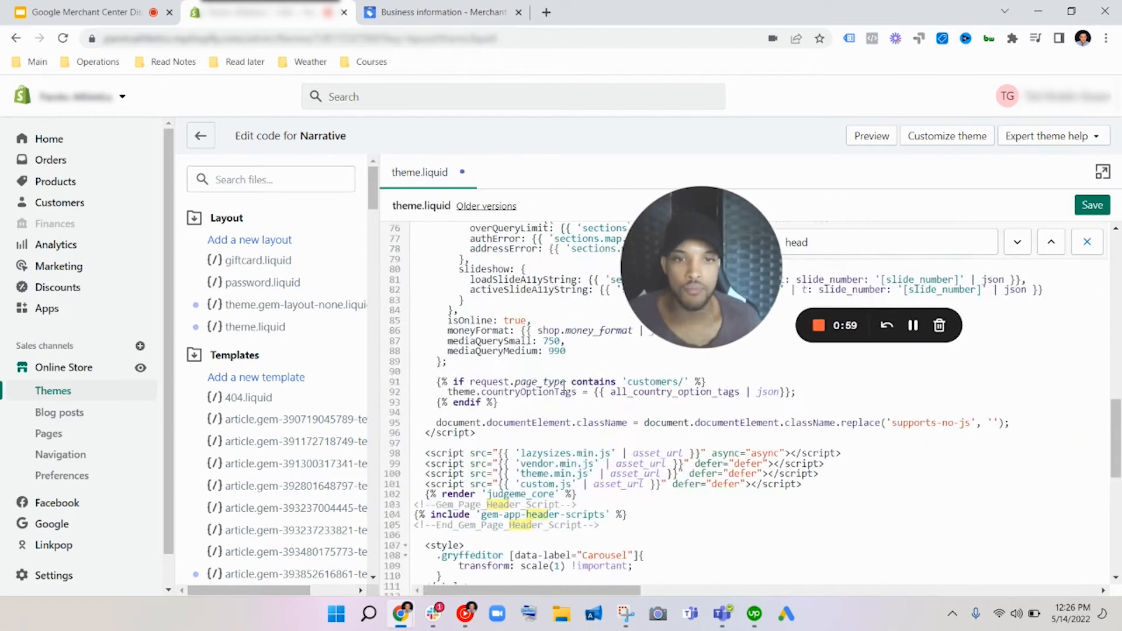
{"action": "left_click", "coordinate": [439, 12]}
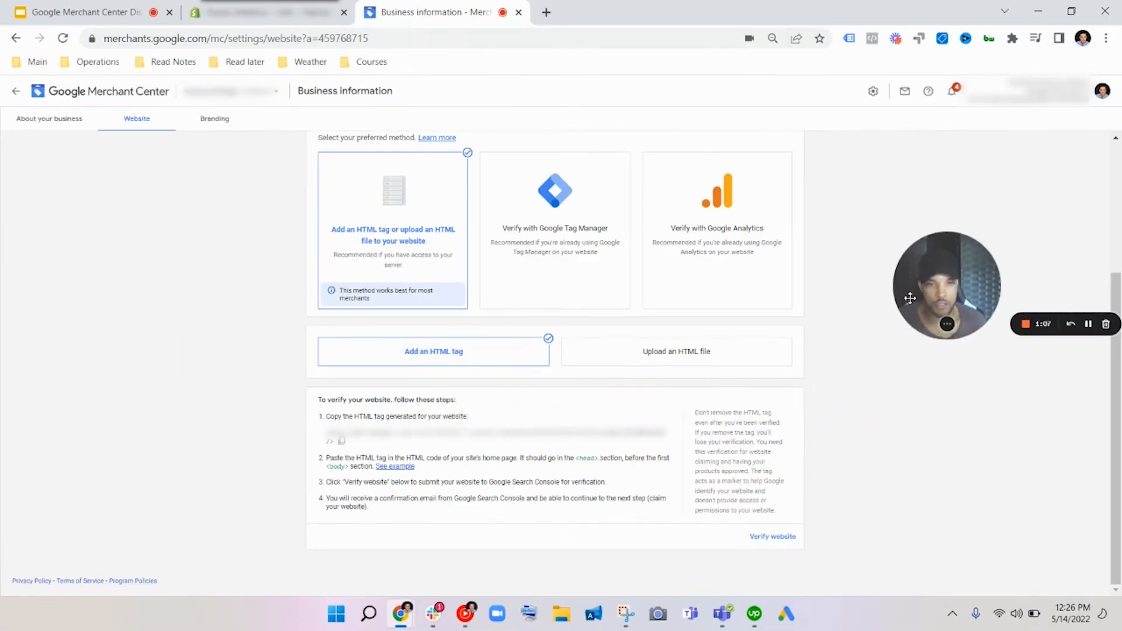
{"action": "scroll", "coordinate": [885, 407], "scroll_direction": "up", "scroll_amount": 3}
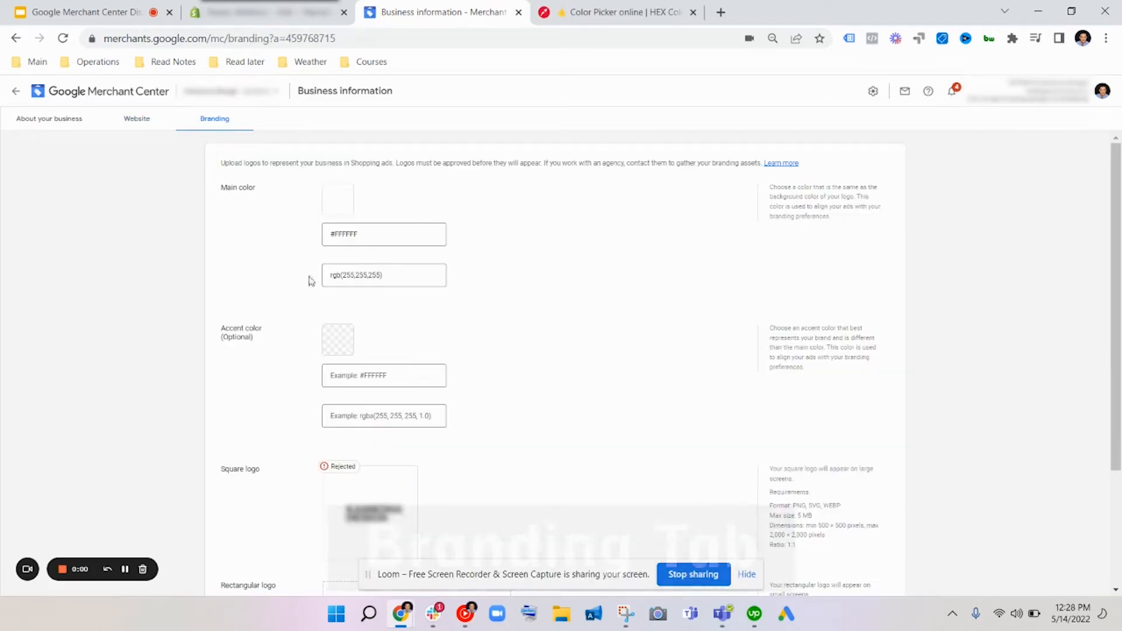
Examine the main color's HEX and RGB values and the accent color and logo fields in the branding settings
{"action": "scroll", "coordinate": [408, 353], "scroll_direction": "down", "scroll_amount": 3}
{"action": "scroll", "coordinate": [410, 363], "scroll_direction": "up", "scroll_amount": 3}
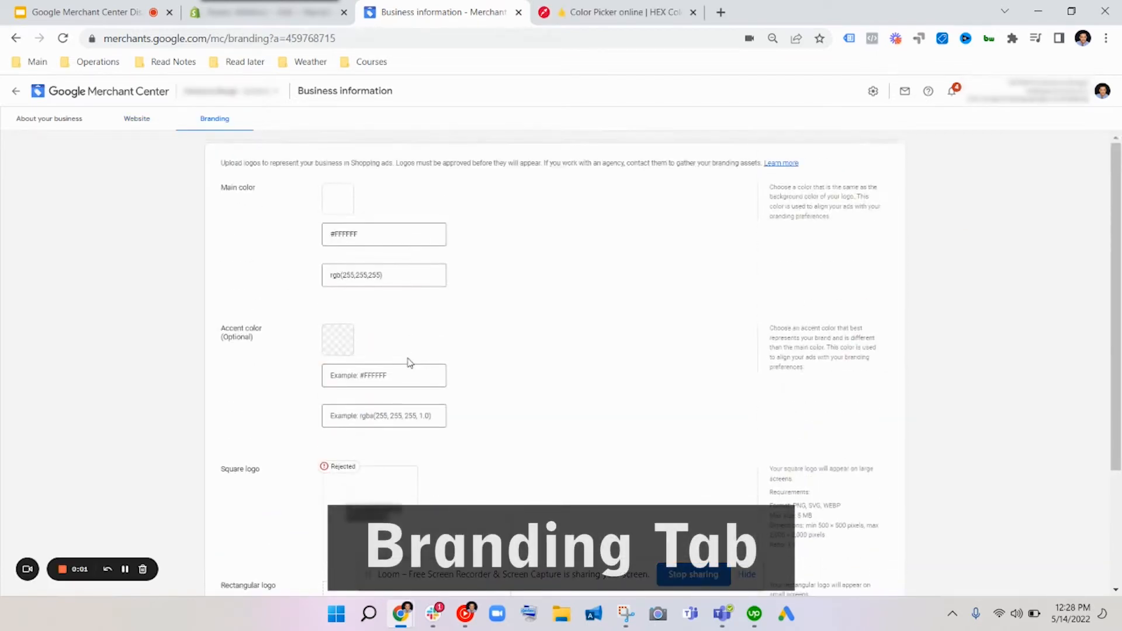
{"action": "left_click", "coordinate": [368, 234]}
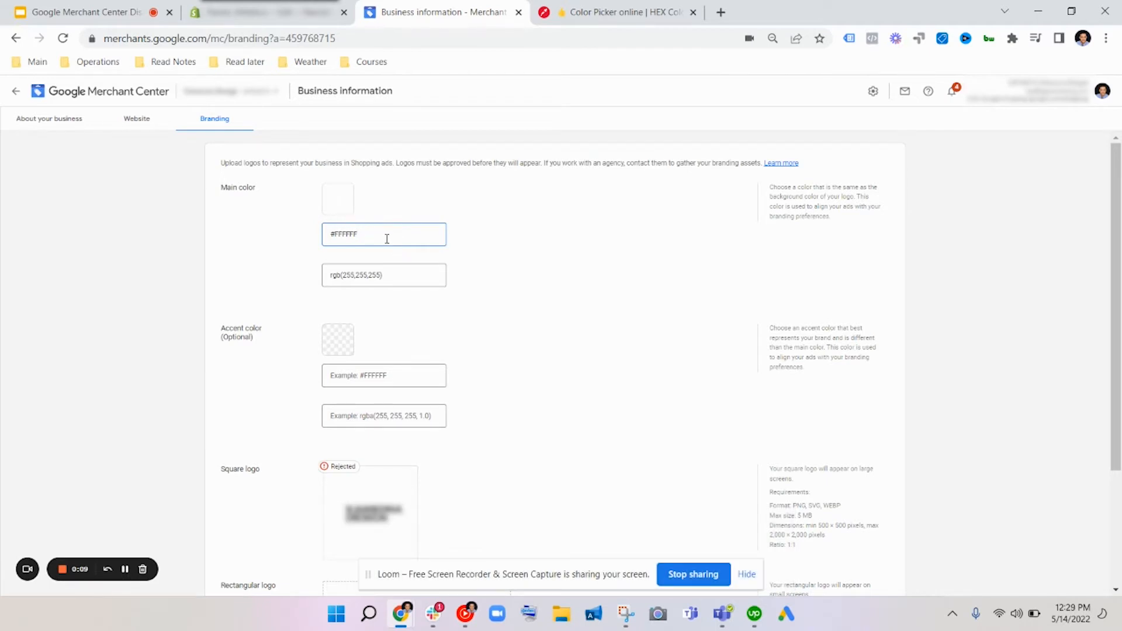
{"action": "left_click", "coordinate": [396, 277]}
{"action": "left_click_drag", "start_coordinate": [395, 243], "coordinate": [327, 244]}
{"action": "left_click", "coordinate": [413, 273]}
{"action": "left_click_drag", "start_coordinate": [413, 272], "coordinate": [305, 281]}
{"action": "scroll", "coordinate": [384, 316], "scroll_direction": "down", "scroll_amount": 2}
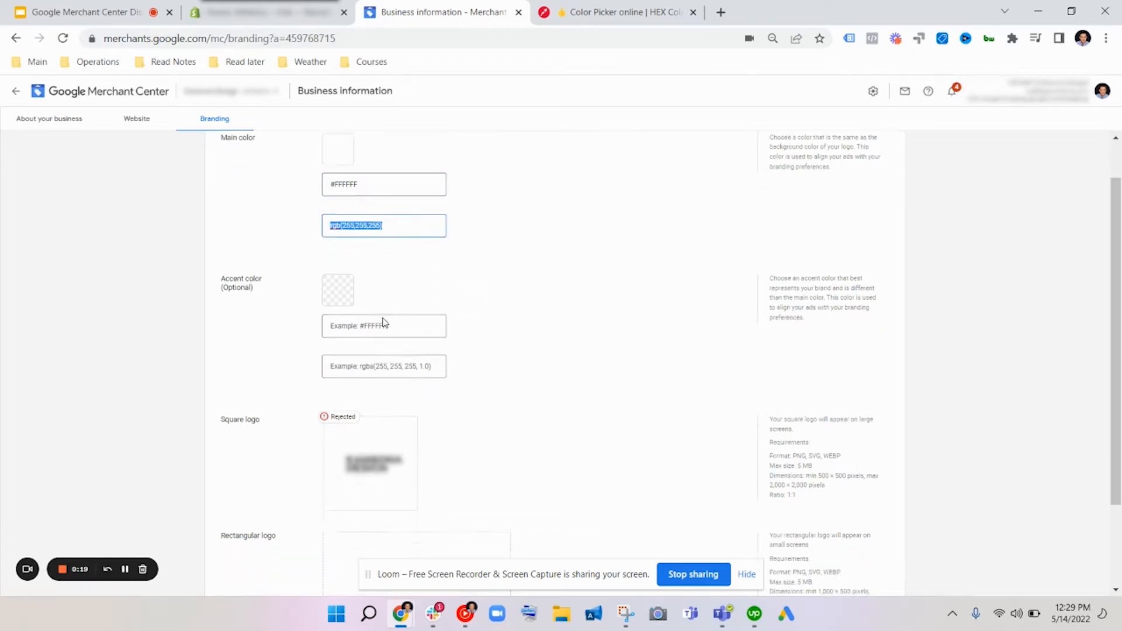
{"action": "scroll", "coordinate": [409, 302], "scroll_direction": "down", "scroll_amount": 2}
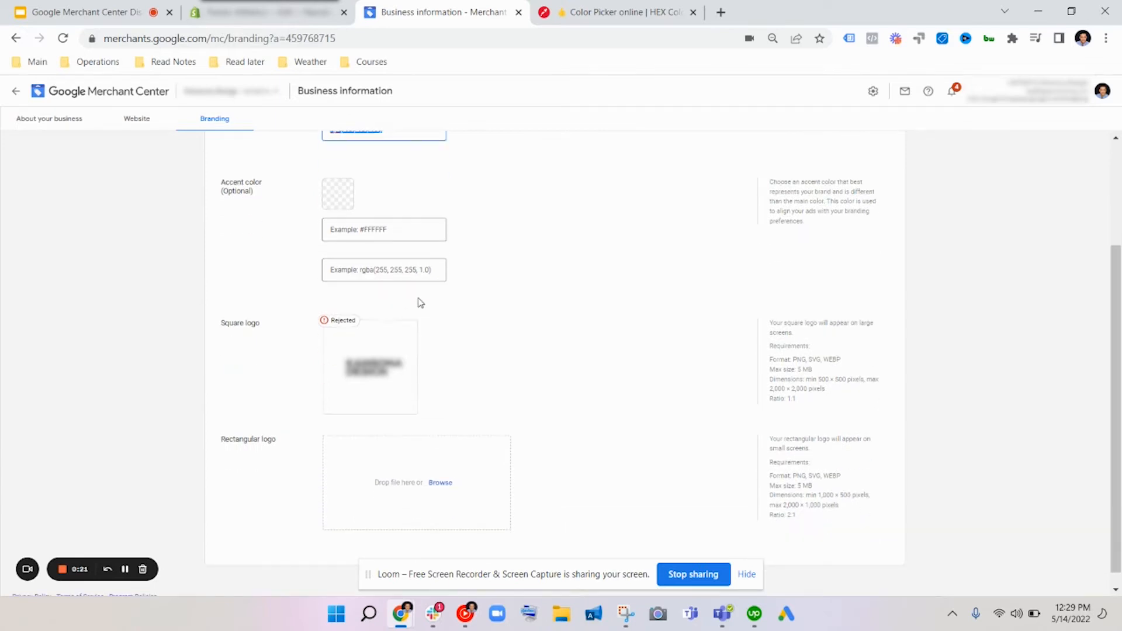
{"action": "scroll", "coordinate": [421, 302], "scroll_direction": "up", "scroll_amount": 4}
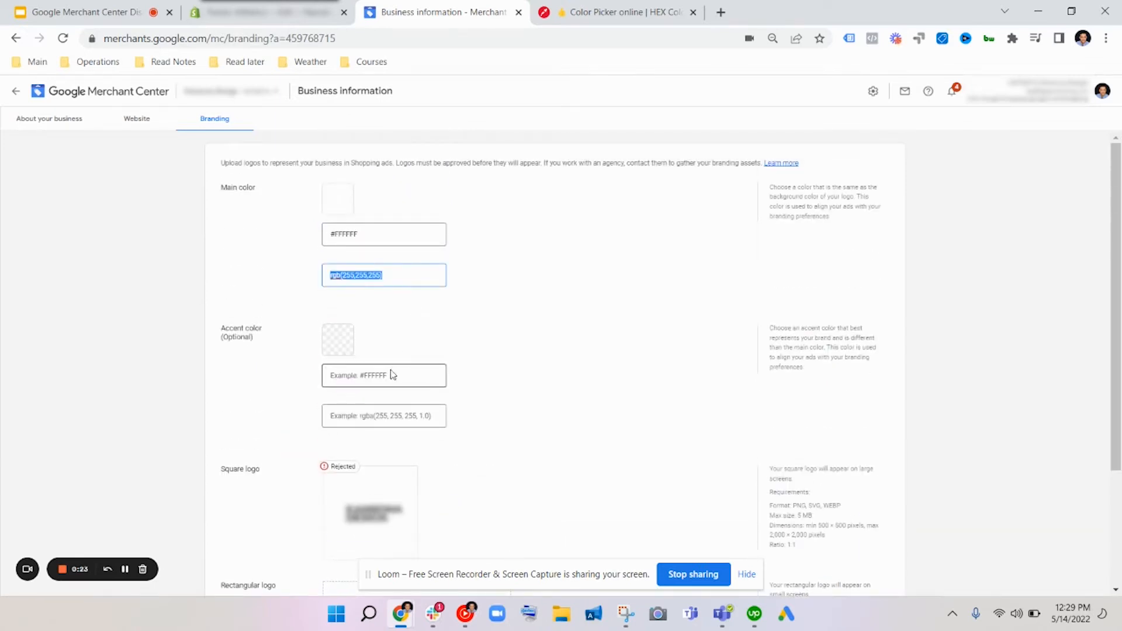
Switch to imagecolorpicker.com and sample the pale cream color #f2eac4 from the car in the desert picture
{"action": "left_click", "coordinate": [621, 14]}
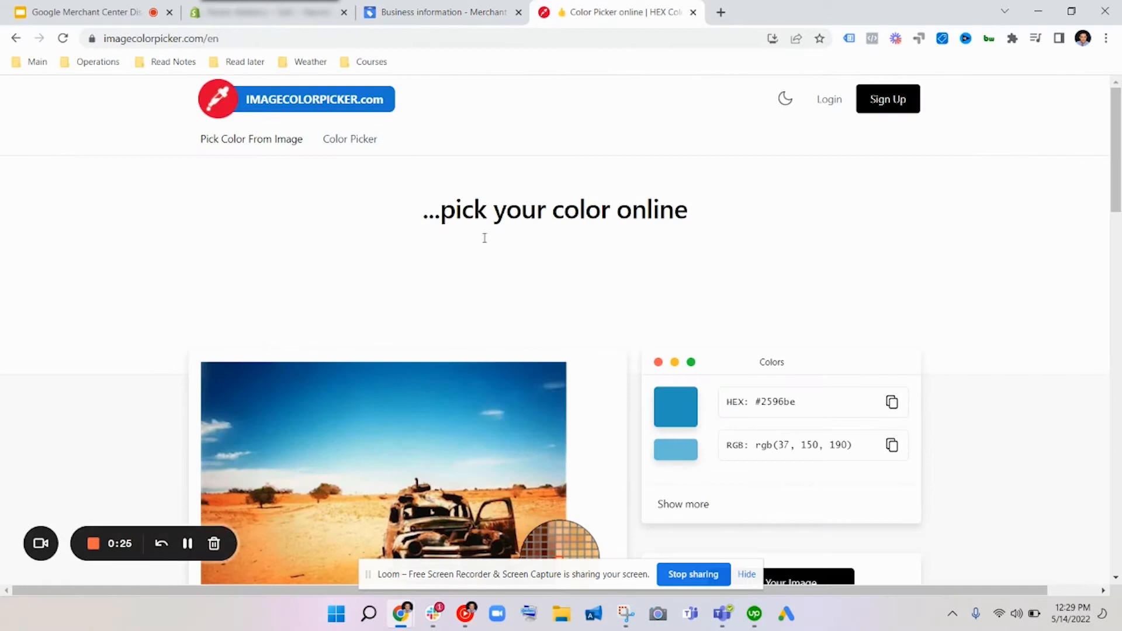
{"action": "scroll", "coordinate": [504, 339], "scroll_direction": "down", "scroll_amount": 2}
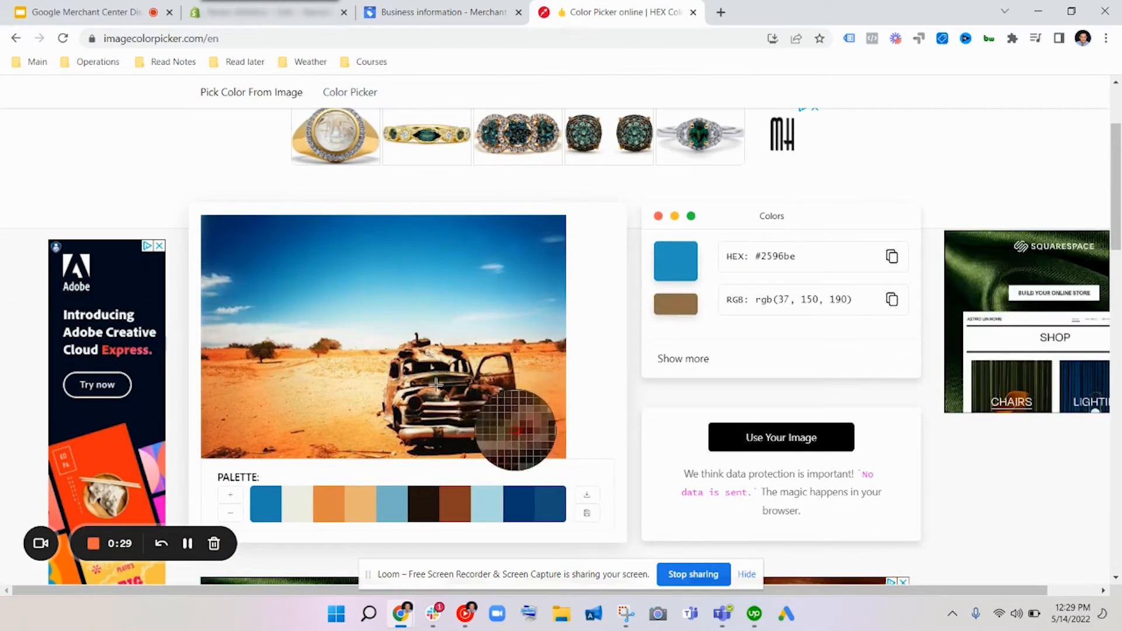
{"action": "left_click", "coordinate": [425, 356]}
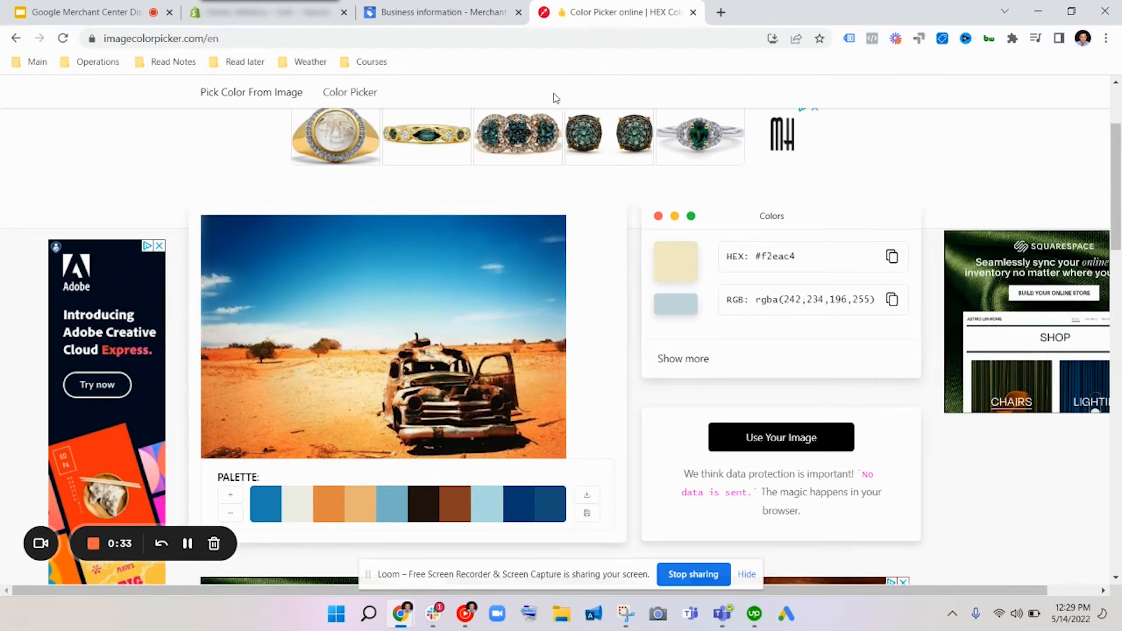
Return to Merchant Center's branding settings and review the format, size, dimension and ratio requirements for the square and rectangular logos
{"action": "left_click", "coordinate": [483, 22]}
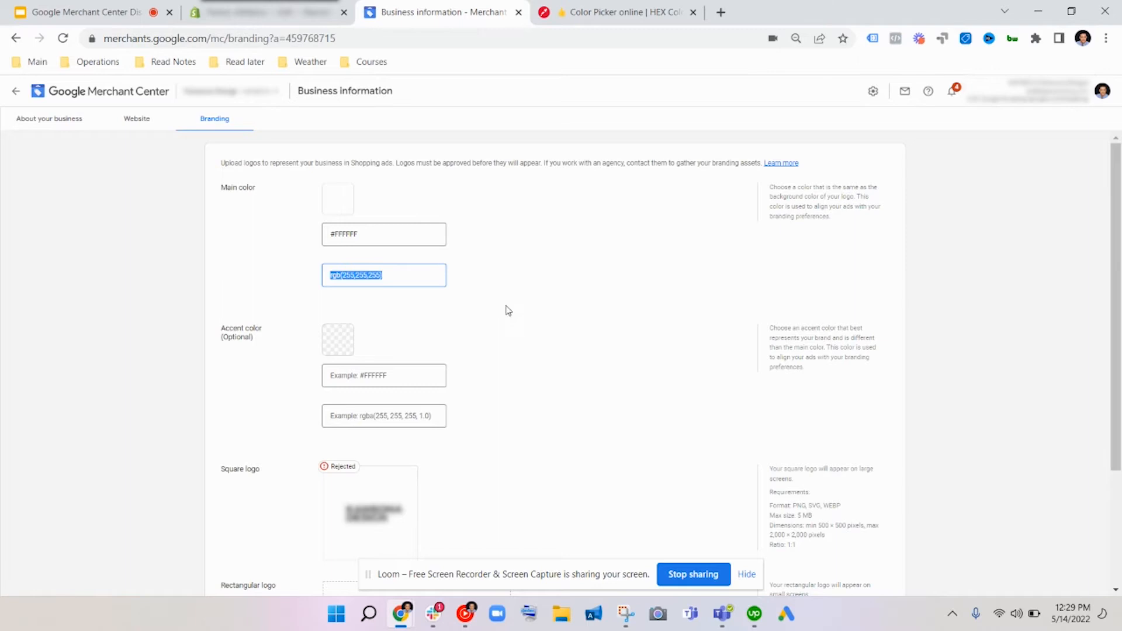
{"action": "scroll", "coordinate": [526, 315], "scroll_direction": "down", "scroll_amount": 3}
{"action": "mouse_move", "coordinate": [384, 354]}
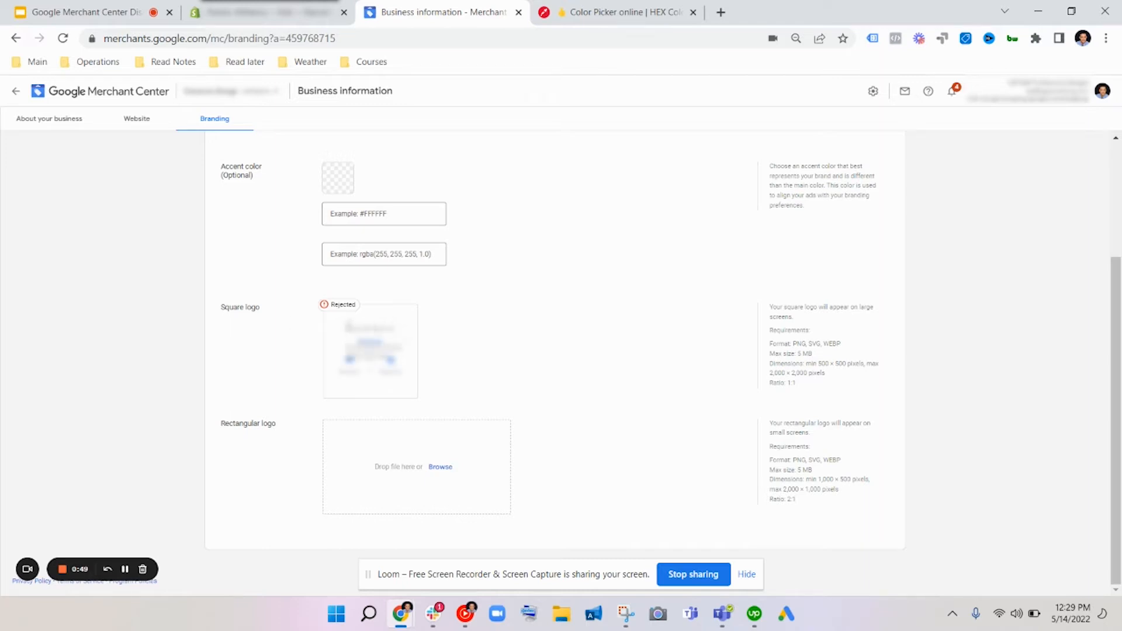
{"action": "scroll", "coordinate": [418, 359], "scroll_direction": "up", "scroll_amount": 3}
{"action": "scroll", "coordinate": [426, 349], "scroll_direction": "down", "scroll_amount": 2}
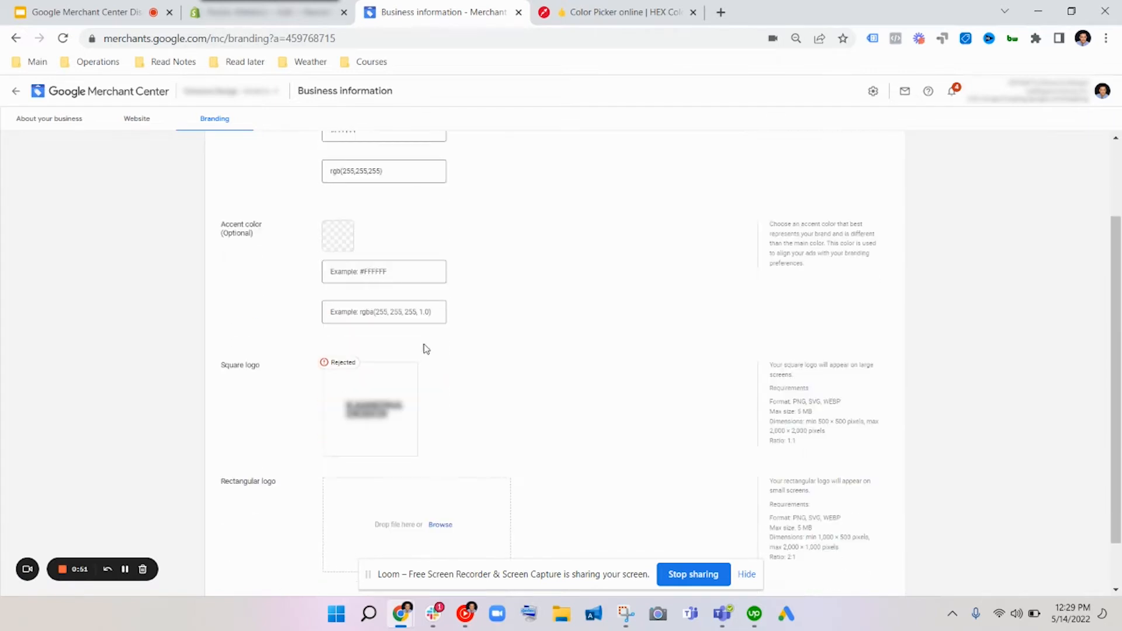
{"action": "scroll", "coordinate": [426, 349], "scroll_direction": "down", "scroll_amount": 1}
{"action": "mouse_move", "coordinate": [337, 316]}
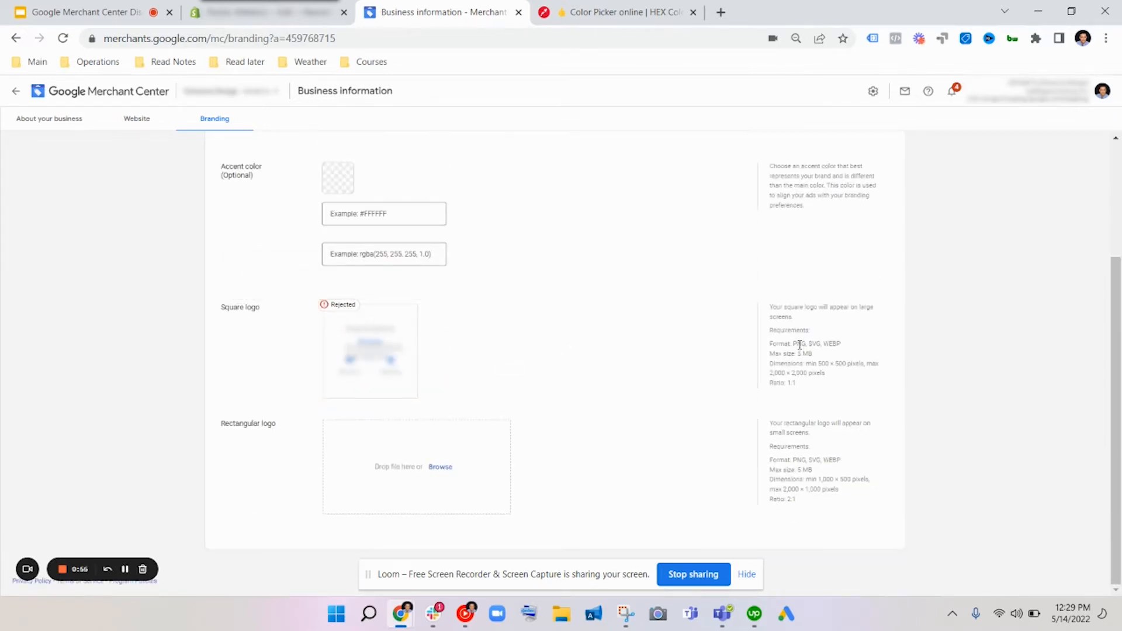
{"action": "left_click_drag", "start_coordinate": [768, 344], "coordinate": [859, 386]}
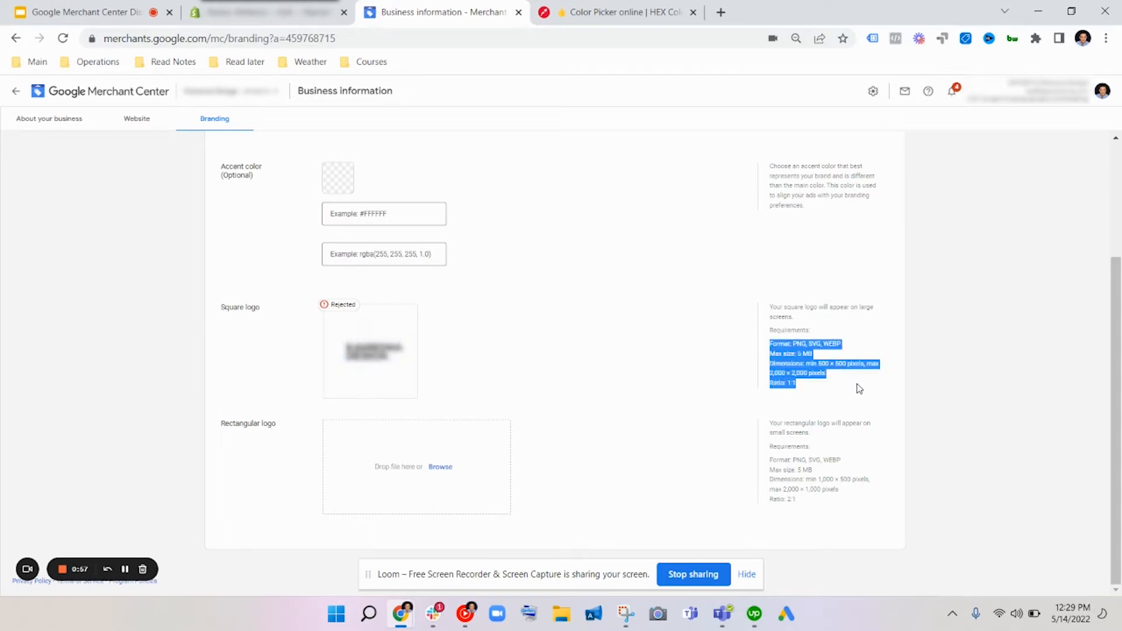
{"action": "left_click", "coordinate": [859, 386]}
{"action": "left_click_drag", "start_coordinate": [773, 341], "coordinate": [848, 393]}
{"action": "left_click", "coordinate": [849, 393]}
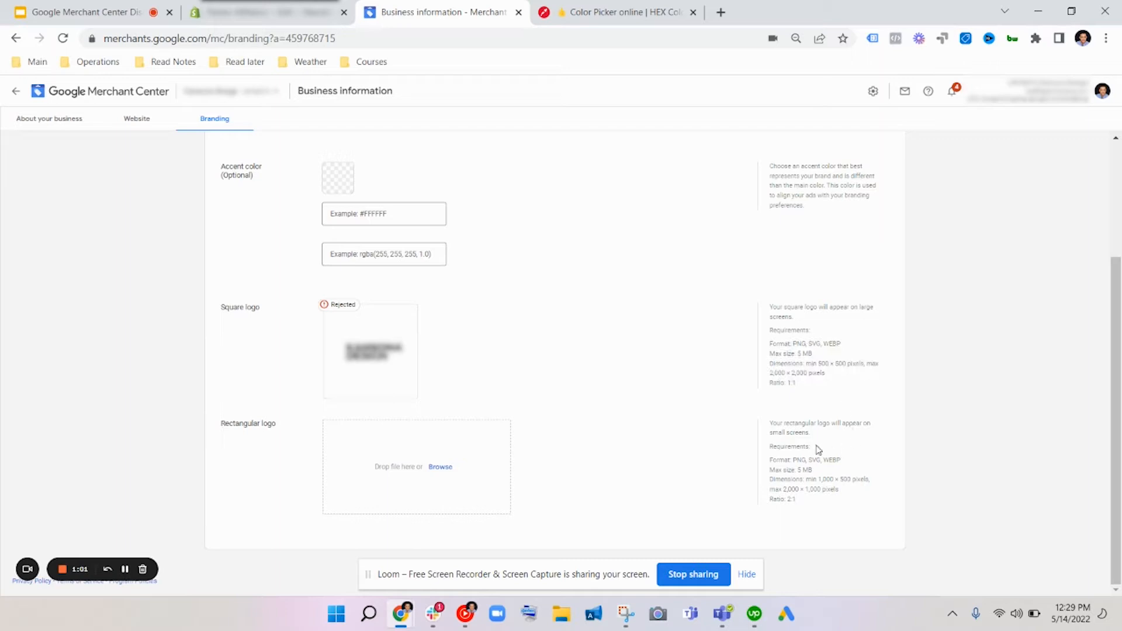
{"action": "scroll", "coordinate": [624, 428], "scroll_direction": "up", "scroll_amount": 2}
{"action": "scroll", "coordinate": [566, 429], "scroll_direction": "down", "scroll_amount": 2}
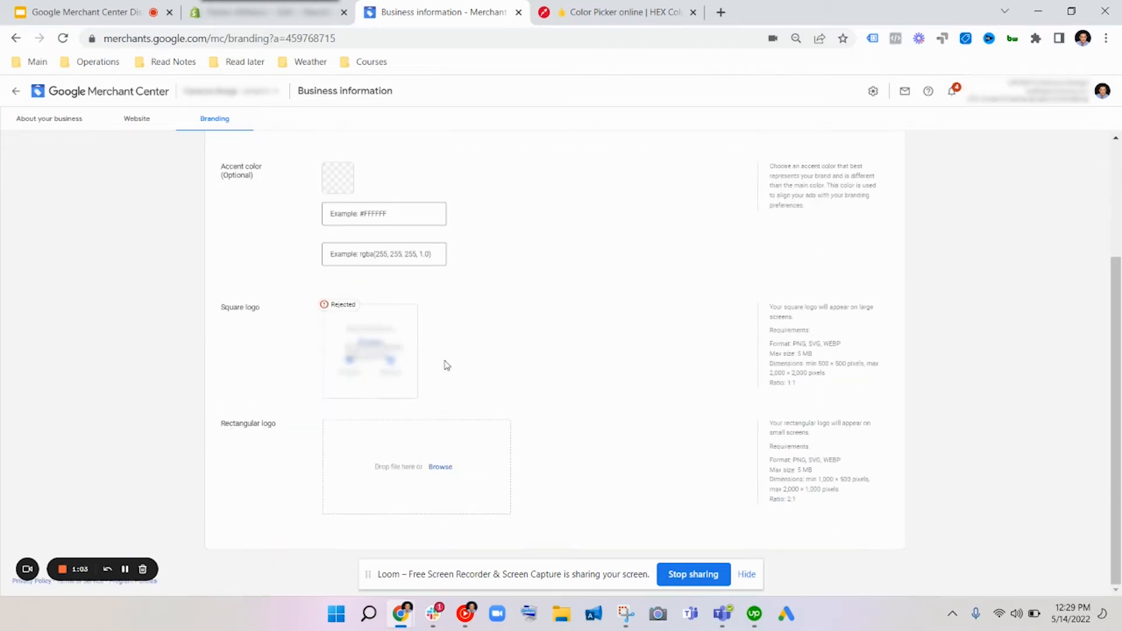
{"action": "scroll", "coordinate": [543, 374], "scroll_direction": "up", "scroll_amount": 3}
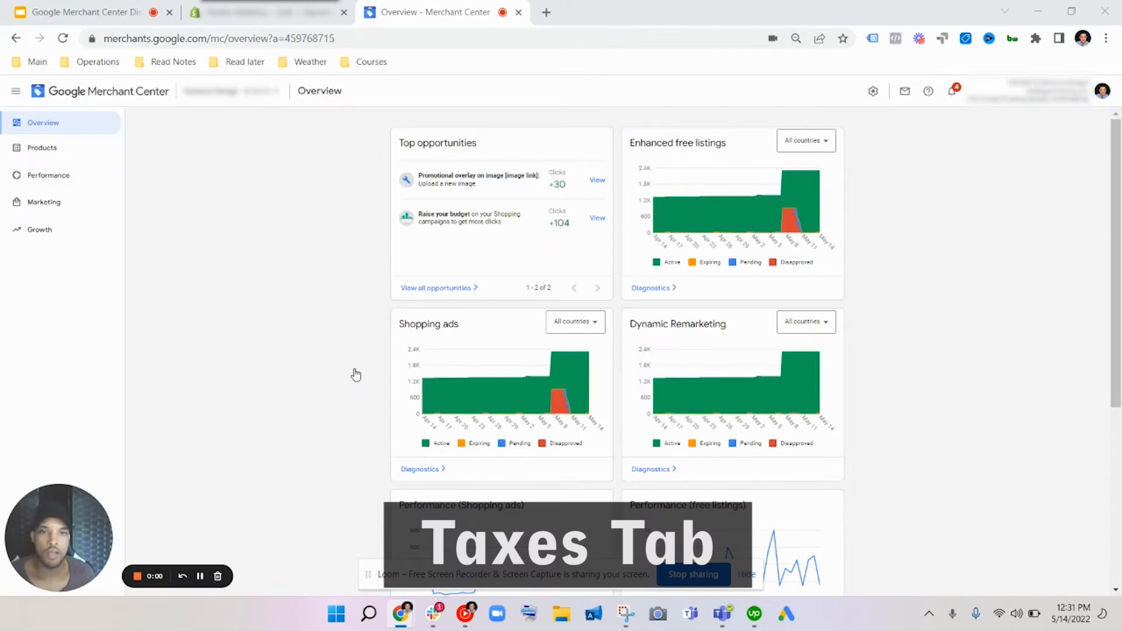
In the sales tax settings, compare using the main account's settings with specifying own settings across the list of states
{"action": "left_click", "coordinate": [871, 92]}
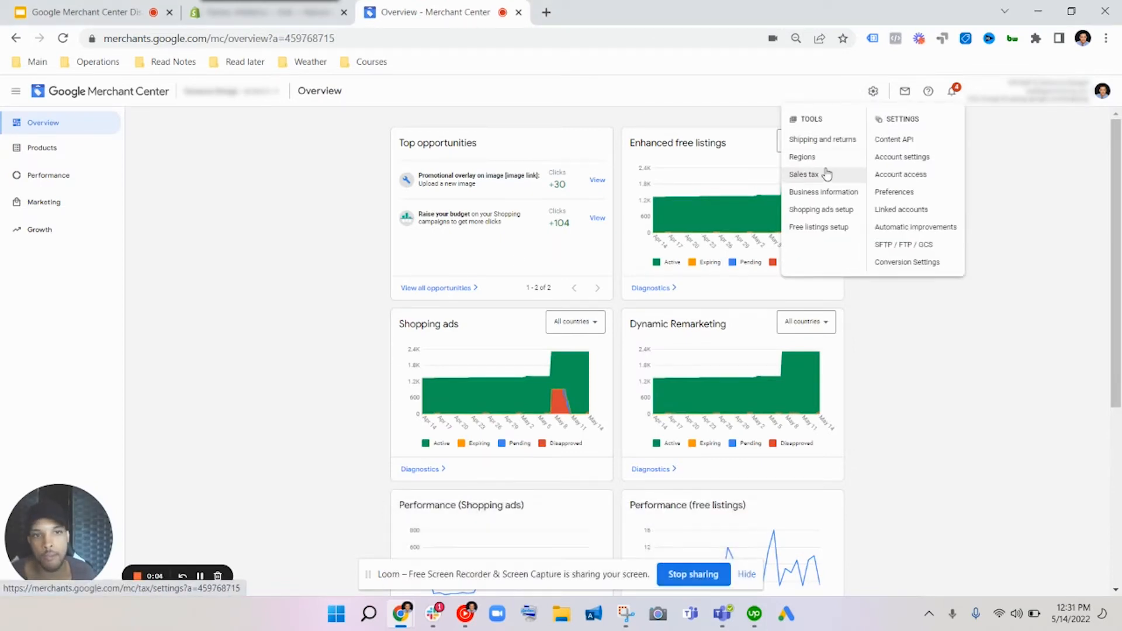
{"action": "left_click", "coordinate": [855, 174]}
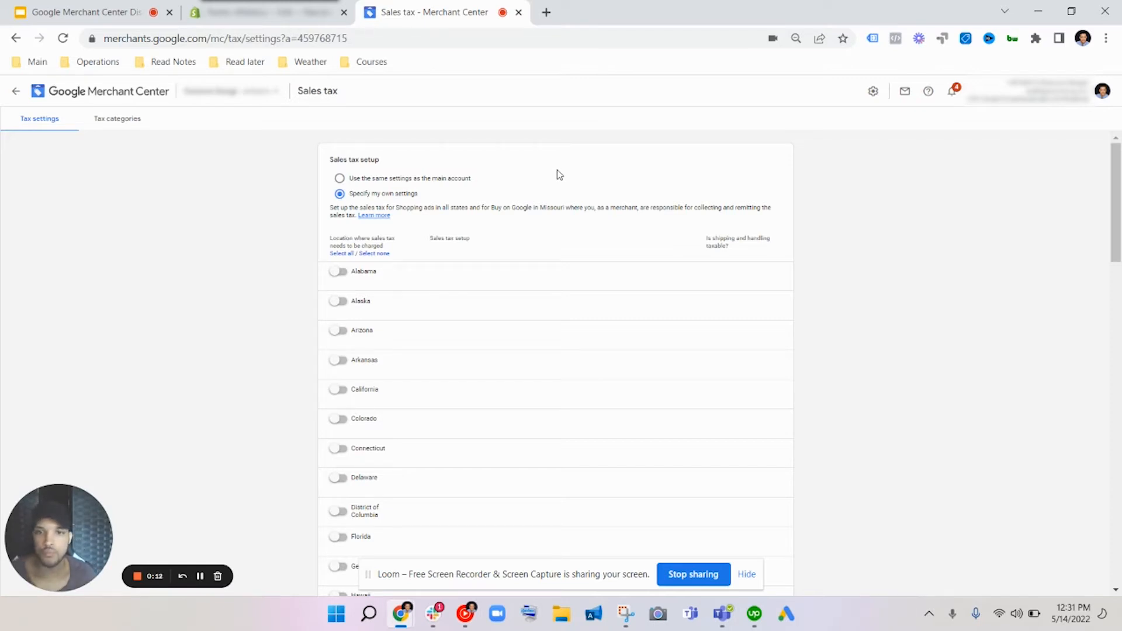
{"action": "left_click", "coordinate": [448, 185]}
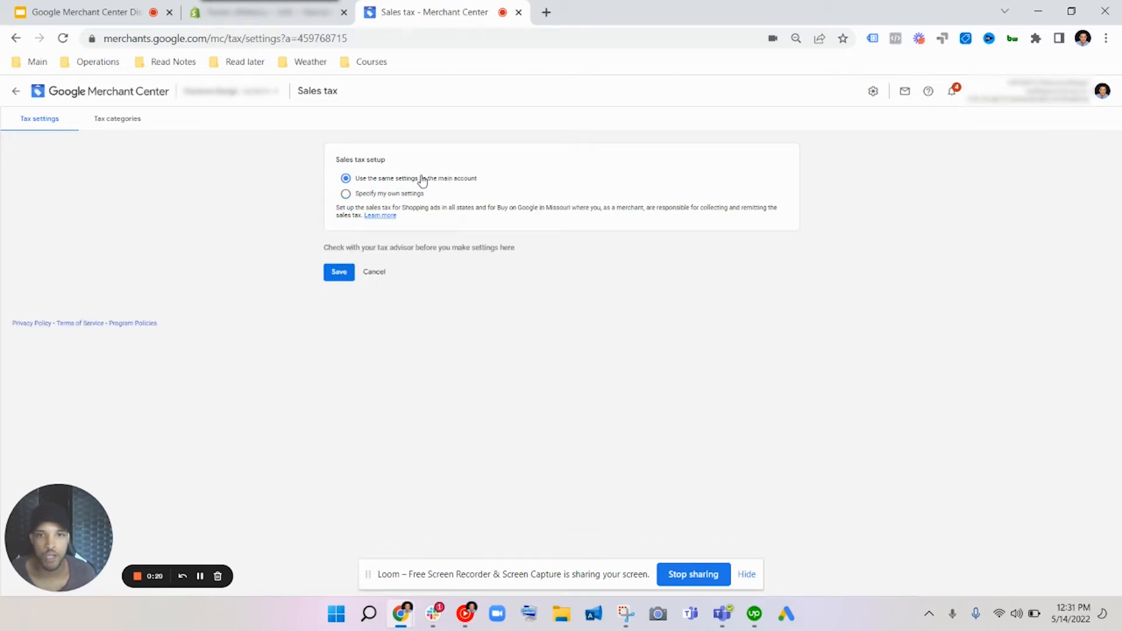
{"action": "left_click", "coordinate": [418, 193]}
{"action": "scroll", "coordinate": [426, 300], "scroll_direction": "down", "scroll_amount": 1}
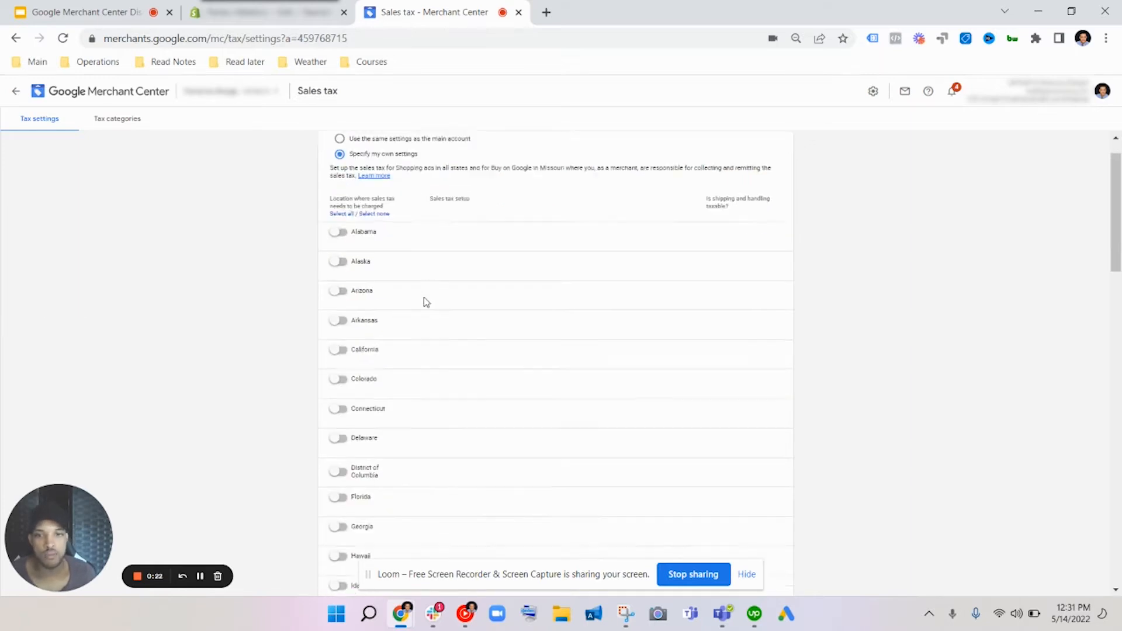
{"action": "scroll", "coordinate": [426, 301], "scroll_direction": "down", "scroll_amount": 20}
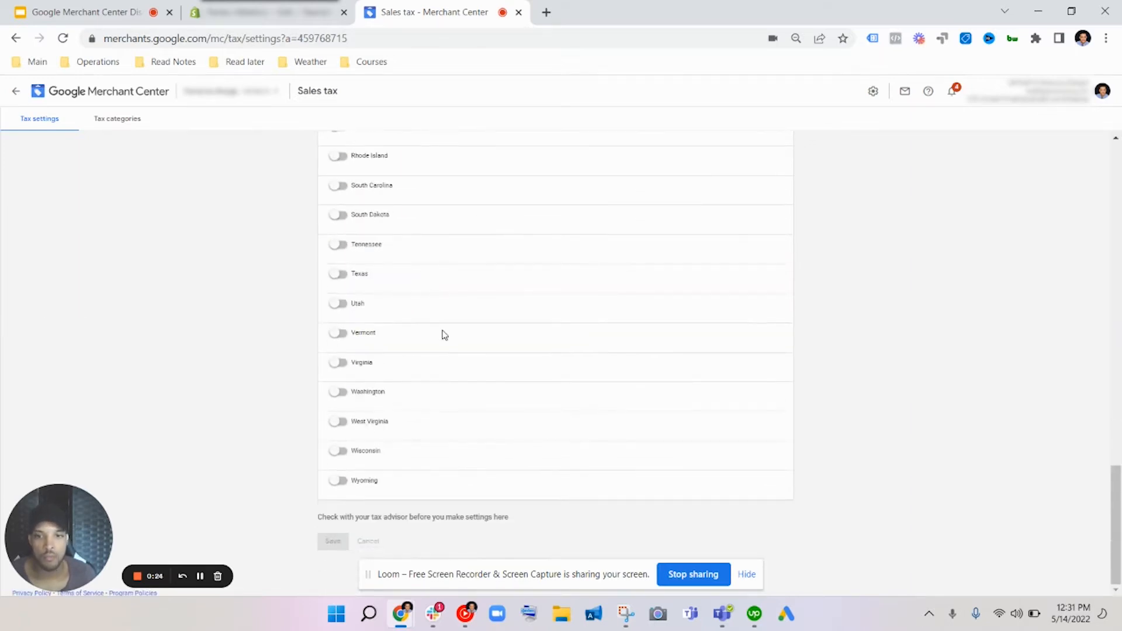
Enable sales tax for Alaska with the custom manual setup, and switch the state off again
{"action": "scroll", "coordinate": [444, 335], "scroll_direction": "up", "scroll_amount": 20}
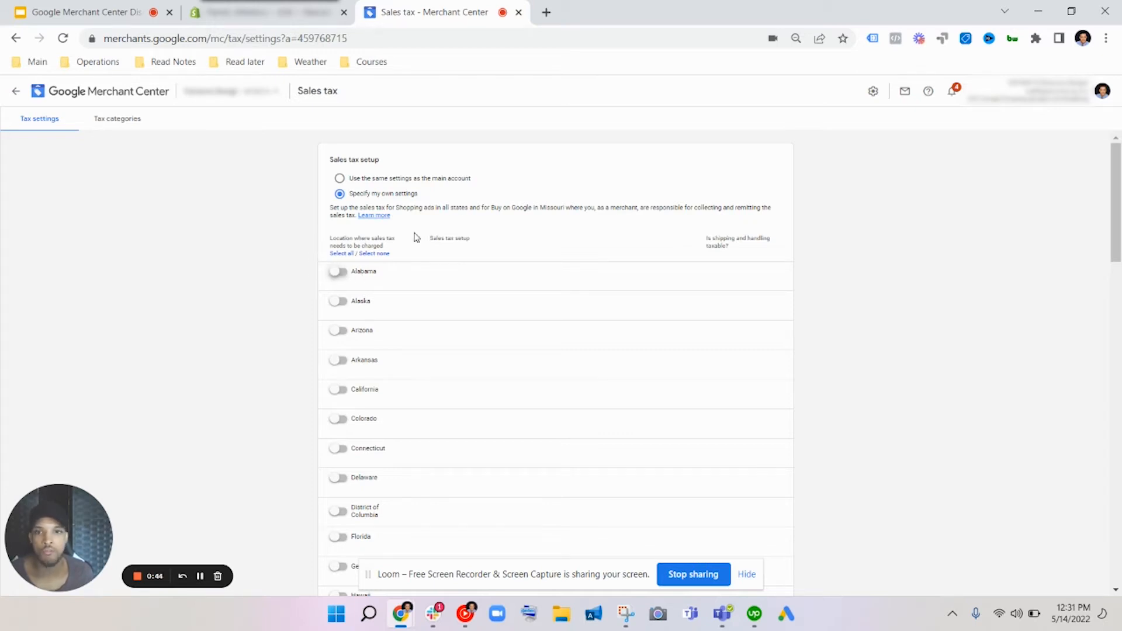
{"action": "left_click", "coordinate": [342, 302]}
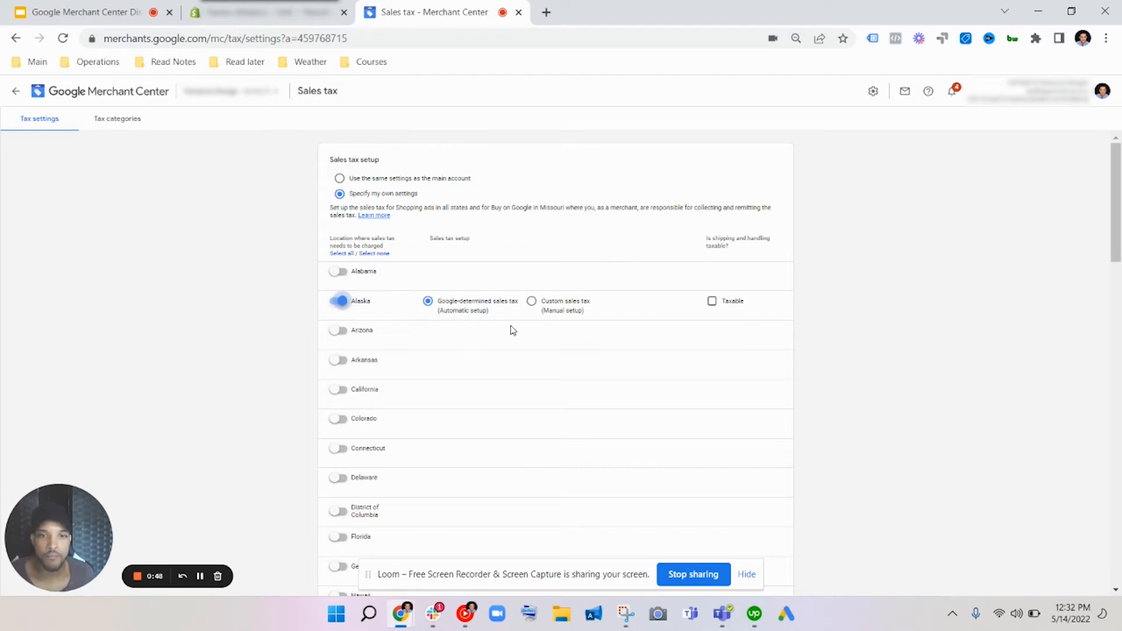
{"action": "left_click", "coordinate": [566, 314]}
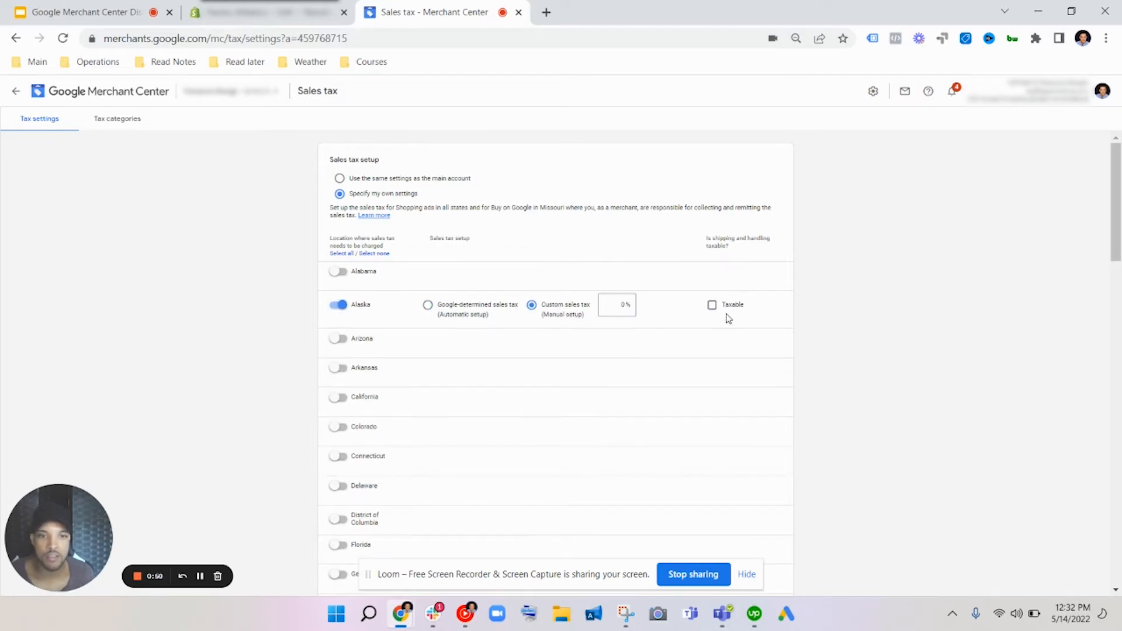
{"action": "left_click", "coordinate": [339, 305]}
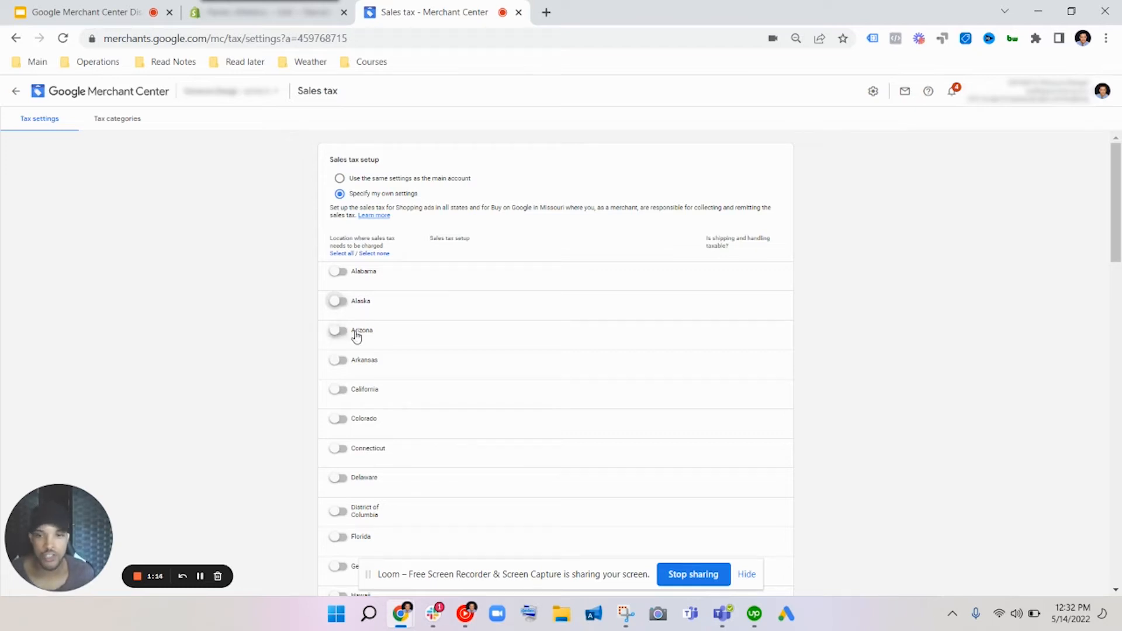
{"action": "scroll", "coordinate": [359, 327], "scroll_direction": "down", "scroll_amount": 10}
{"action": "scroll", "coordinate": [368, 392], "scroll_direction": "up", "scroll_amount": 10}
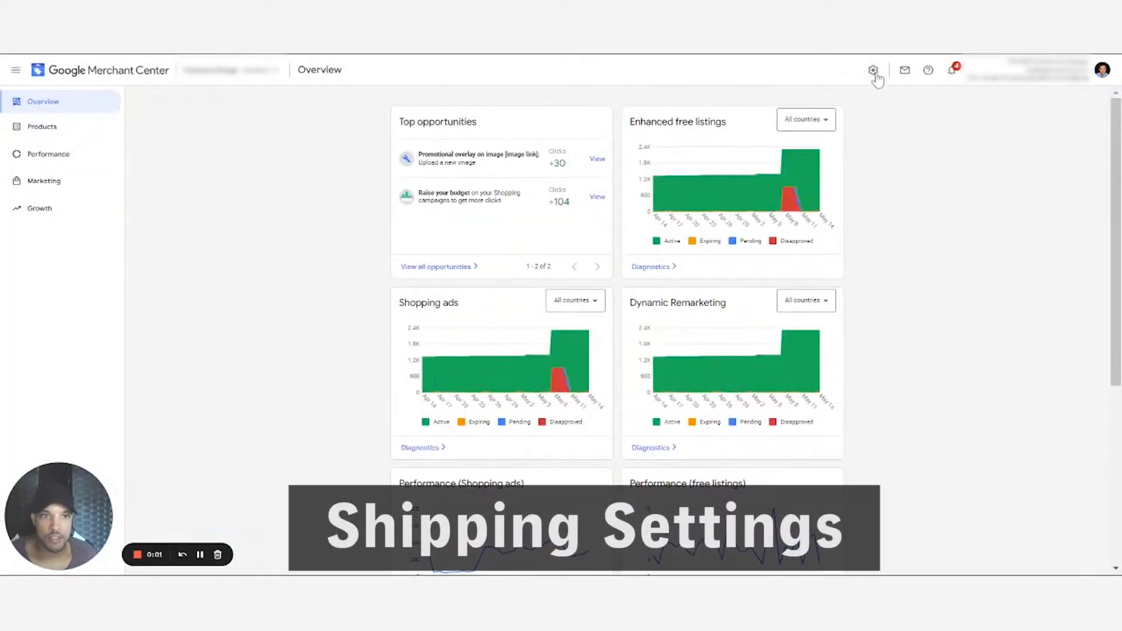
Open the shipping and returns settings and review the USA Shipping service's coverage, delivery time and free-shipping threshold
{"action": "left_click", "coordinate": [874, 72]}
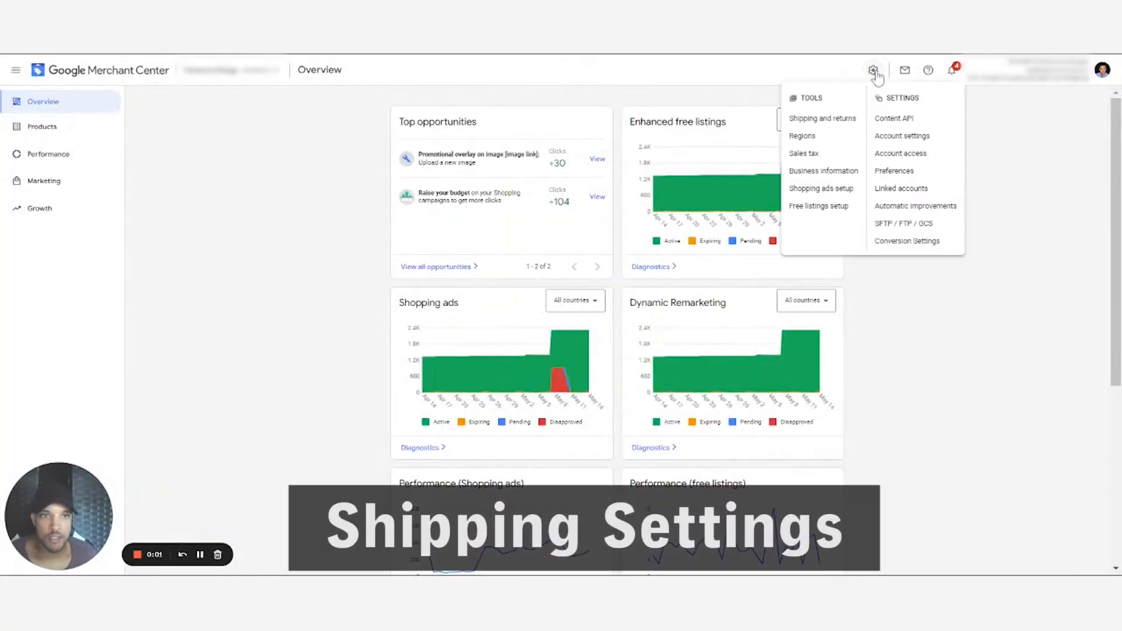
{"action": "left_click", "coordinate": [841, 120]}
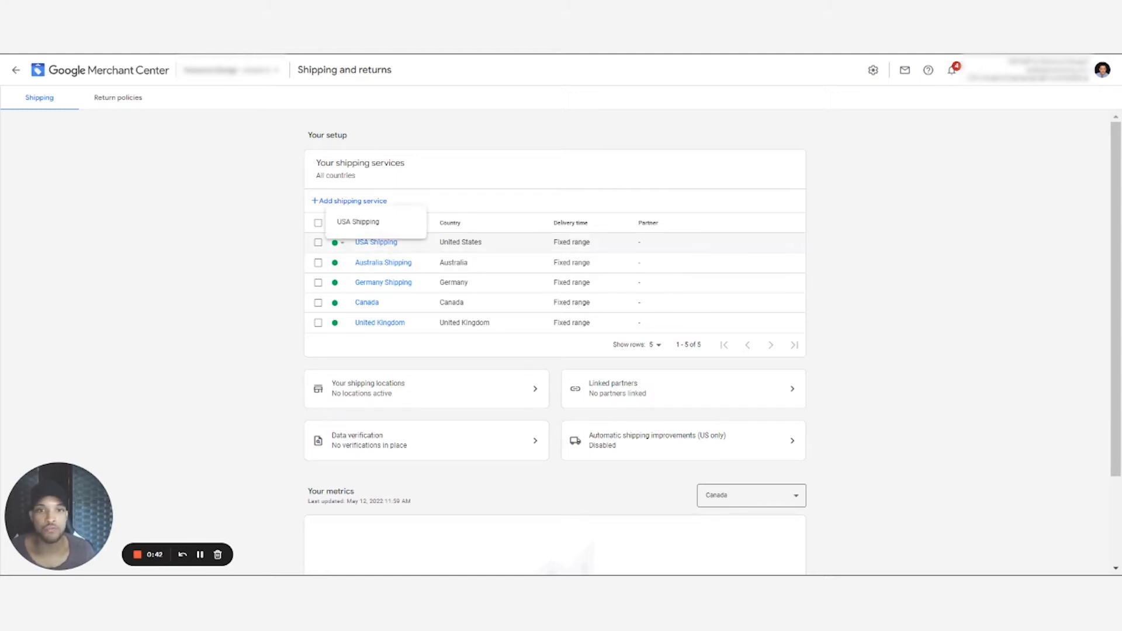
{"action": "left_click", "coordinate": [387, 244]}
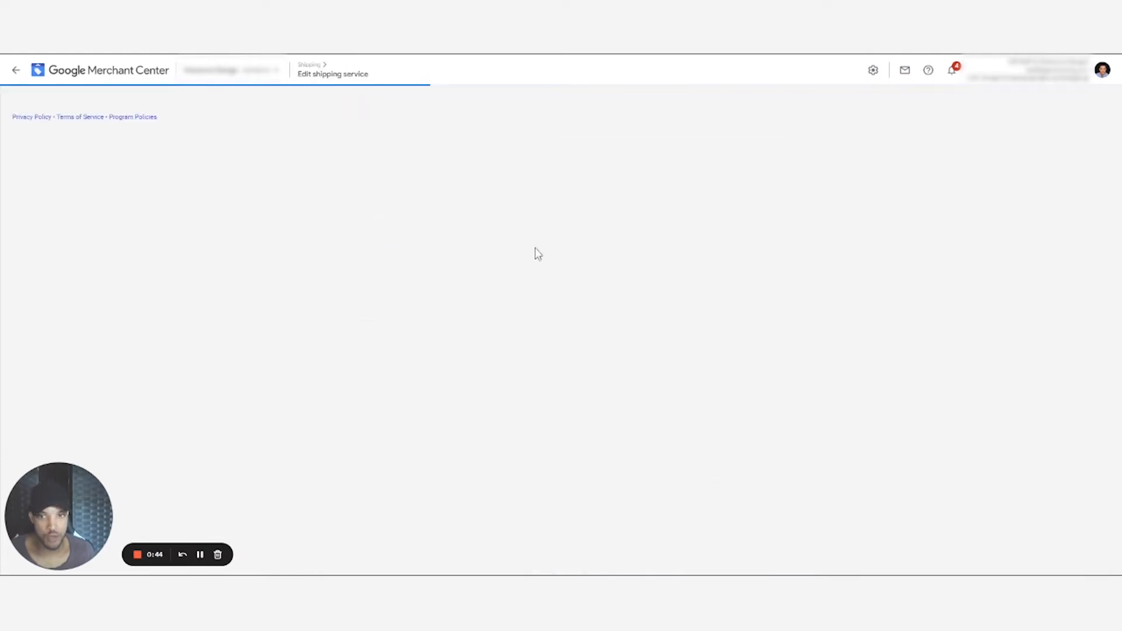
{"action": "left_click_drag", "start_coordinate": [478, 310], "coordinate": [460, 311]}
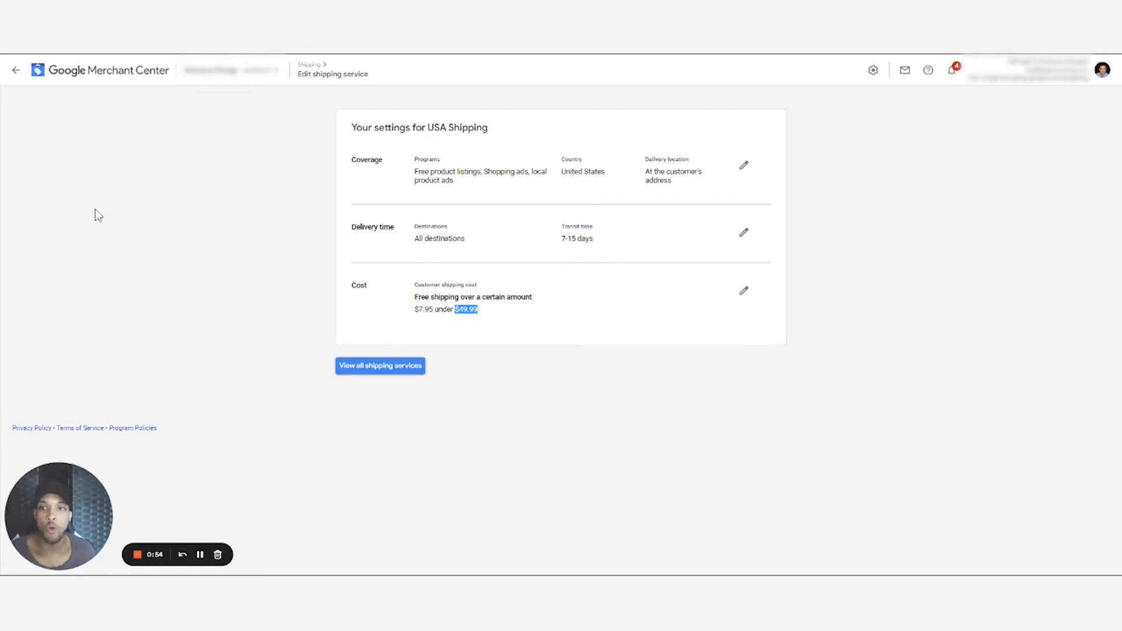
{"action": "left_click", "coordinate": [16, 70]}
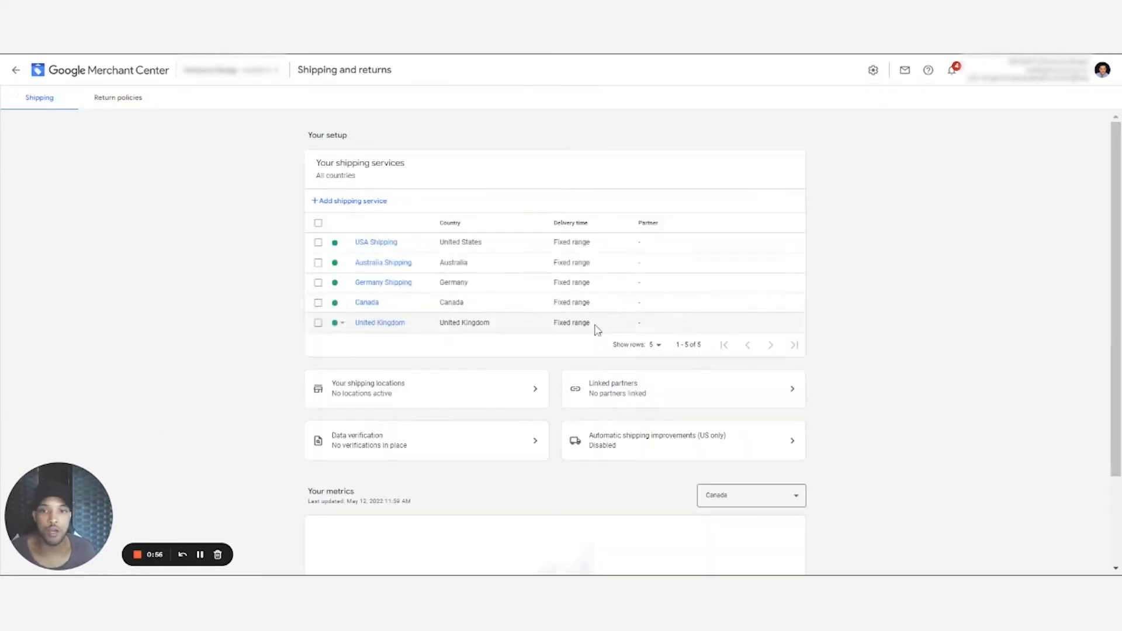
Review the partner platforms that can be linked for shipping data, such as ShipStation and ShipHero, and return to the shipping services without linking one
{"action": "scroll", "coordinate": [597, 330], "scroll_direction": "down", "scroll_amount": 2}
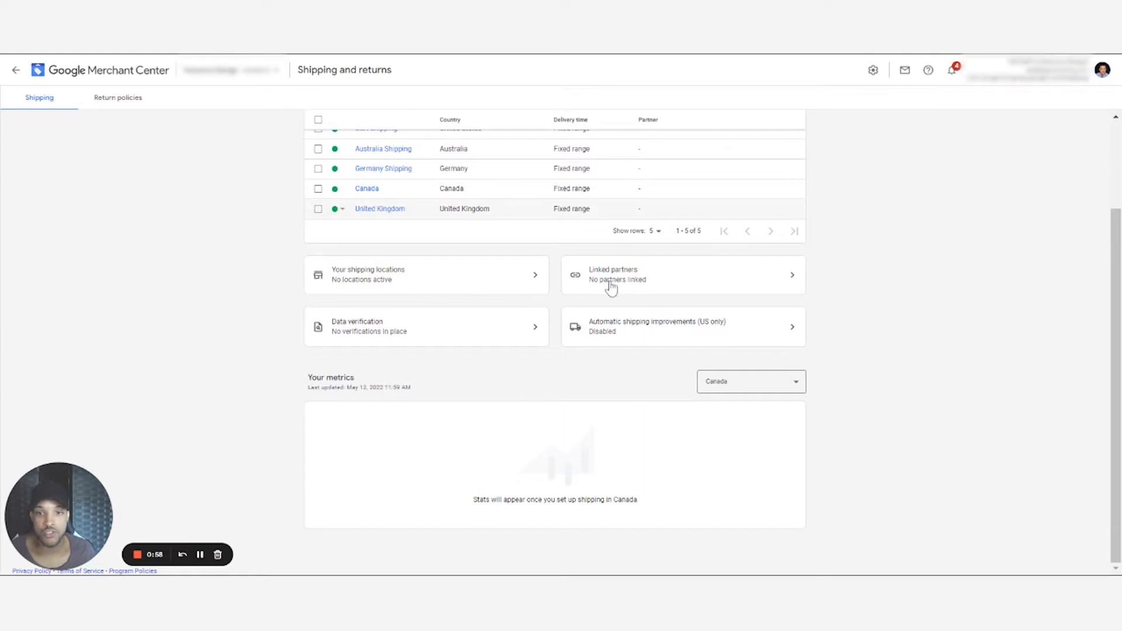
{"action": "left_click", "coordinate": [643, 286]}
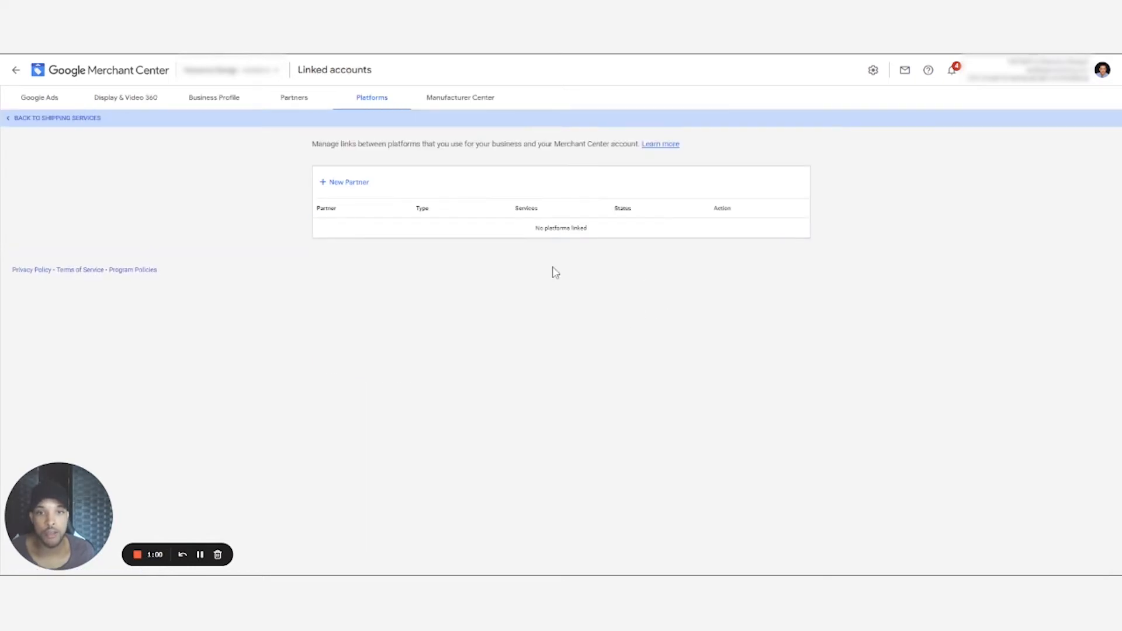
{"action": "left_click", "coordinate": [362, 186]}
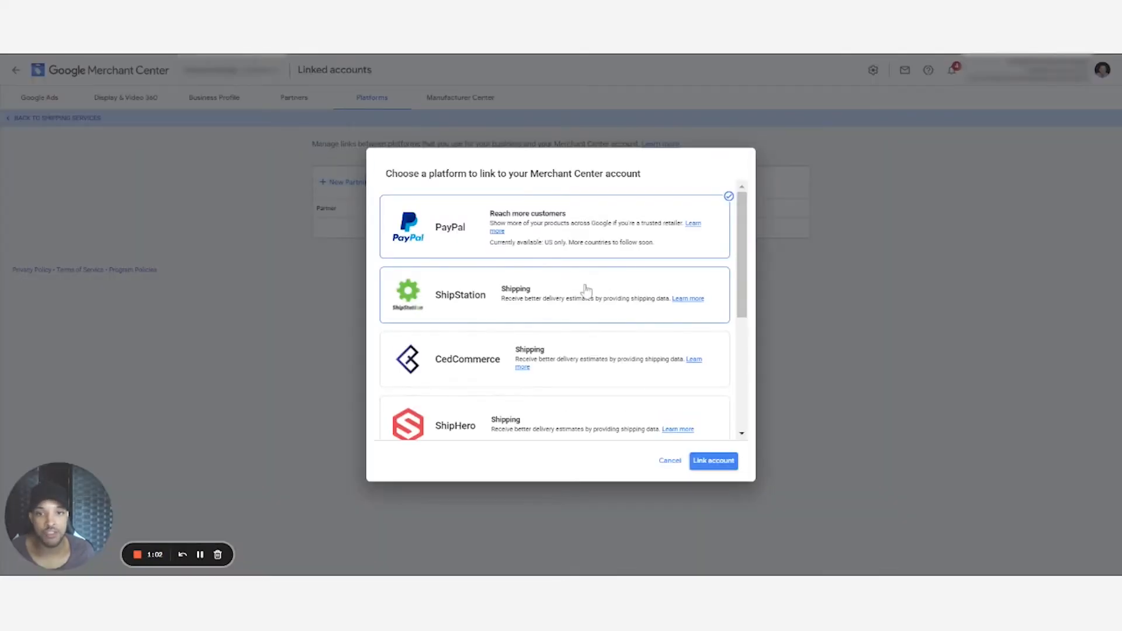
{"action": "scroll", "coordinate": [581, 269], "scroll_direction": "down", "scroll_amount": 1}
{"action": "scroll", "coordinate": [581, 282], "scroll_direction": "down", "scroll_amount": 3}
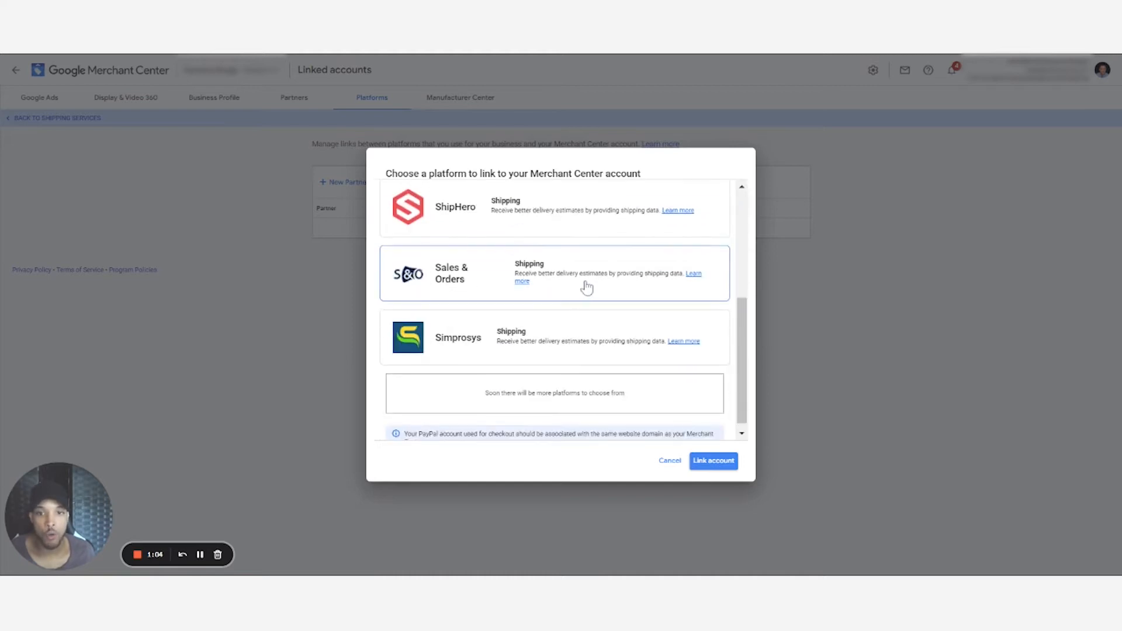
{"action": "scroll", "coordinate": [620, 359], "scroll_direction": "up", "scroll_amount": 3}
{"action": "scroll", "coordinate": [616, 356], "scroll_direction": "down", "scroll_amount": 2}
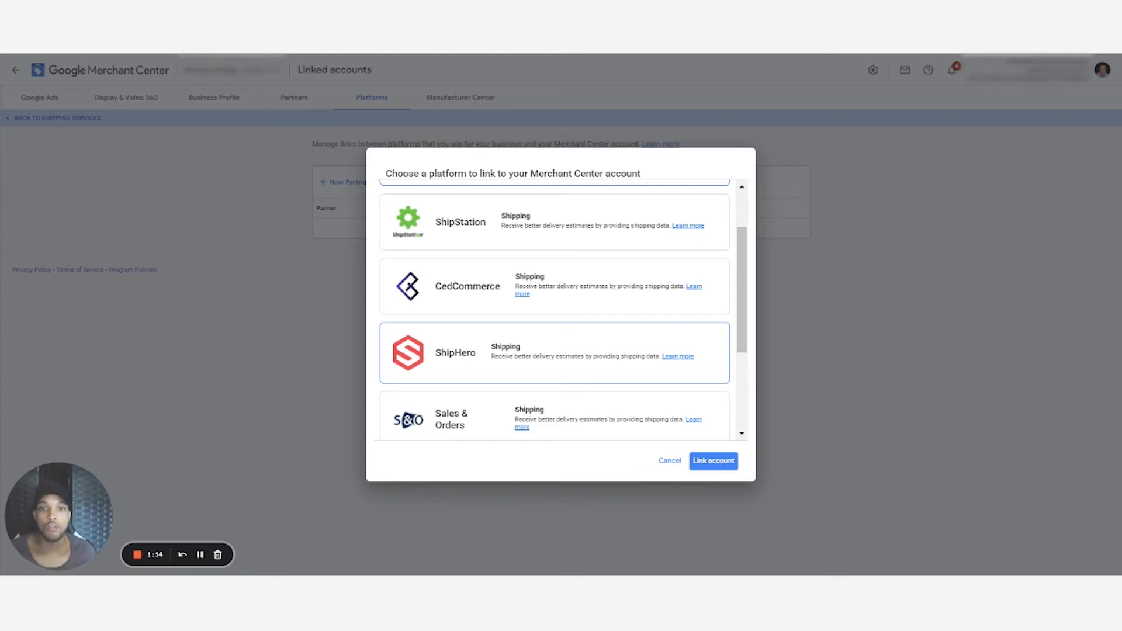
{"action": "scroll", "coordinate": [614, 356], "scroll_direction": "up", "scroll_amount": 2}
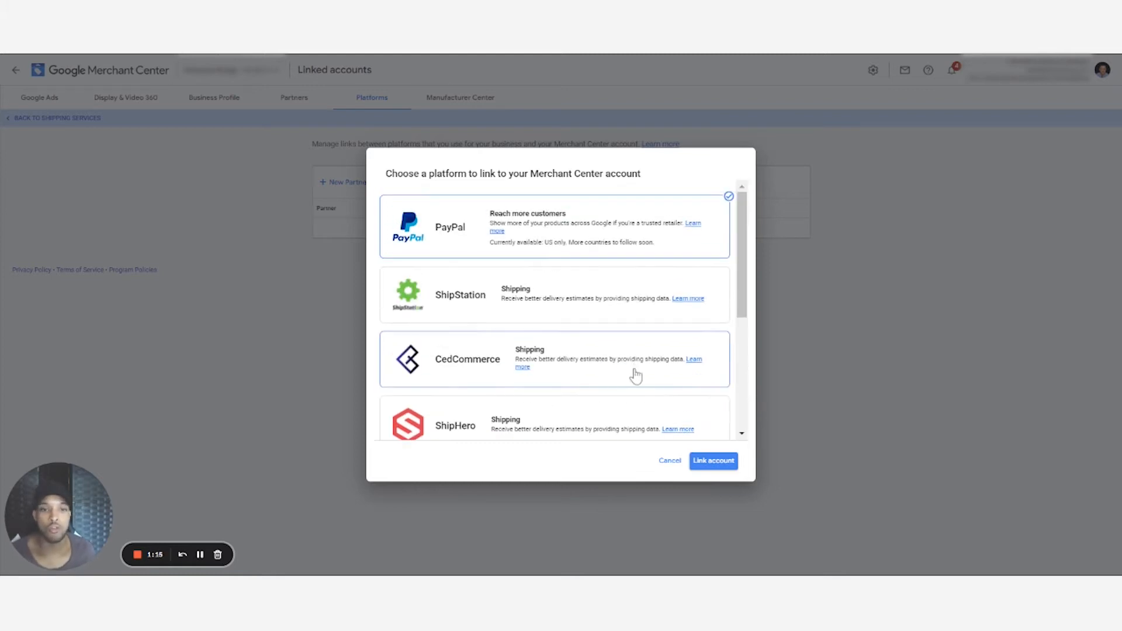
{"action": "left_click", "coordinate": [670, 462]}
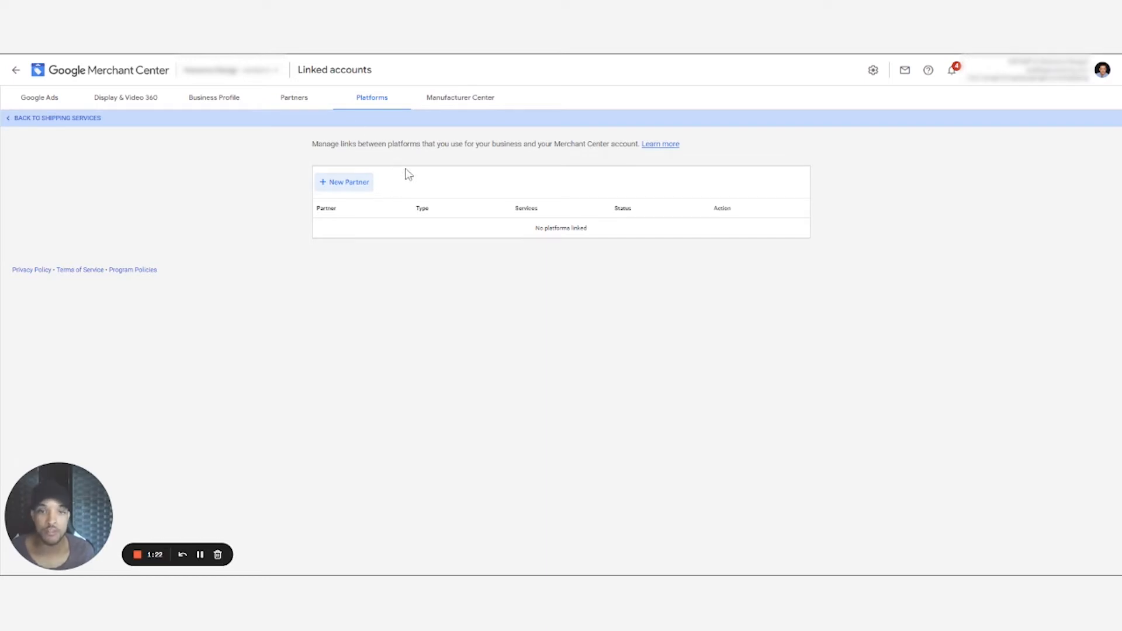
{"action": "left_click", "coordinate": [13, 120]}
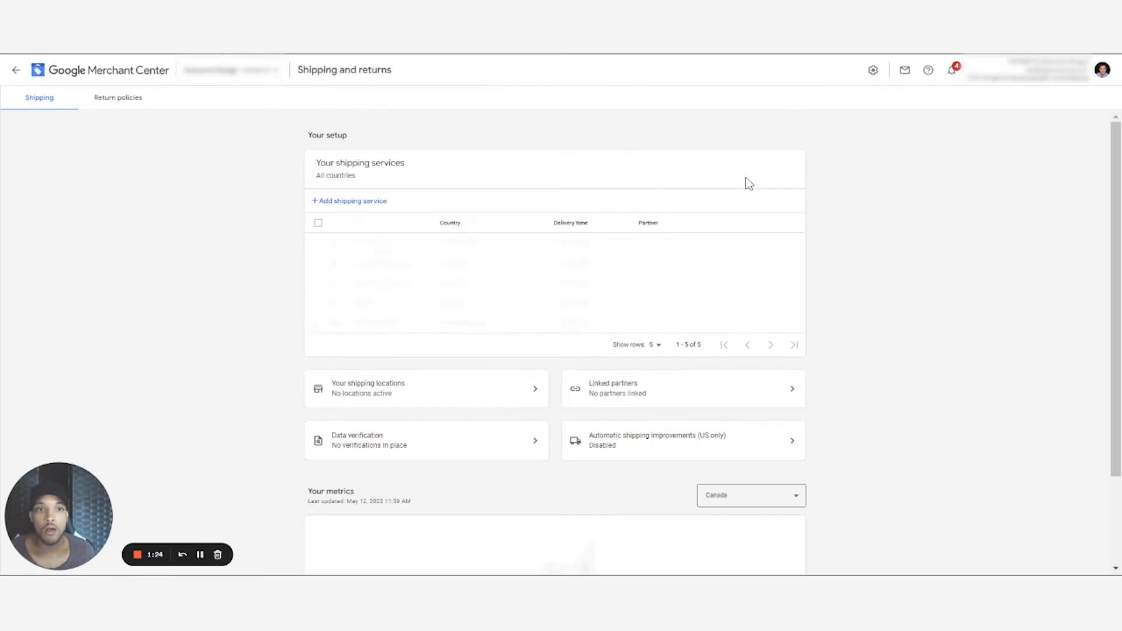
{"action": "scroll", "coordinate": [537, 350], "scroll_direction": "down", "scroll_amount": 2}
{"action": "scroll", "coordinate": [525, 377], "scroll_direction": "up", "scroll_amount": 2}
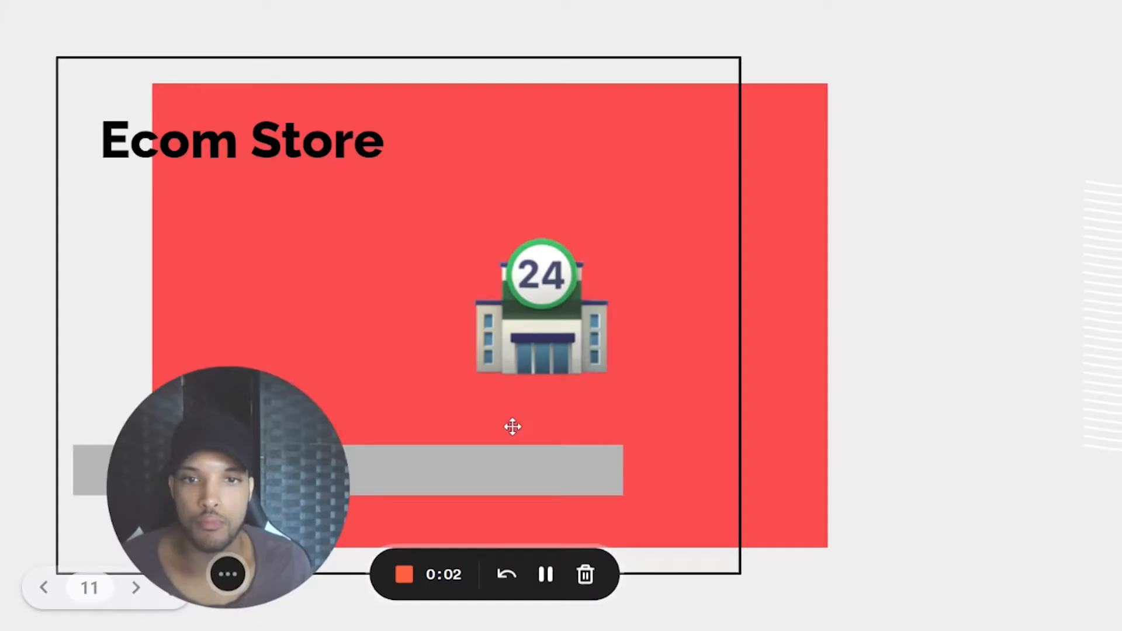
In the Google Slides presentation, advance to the "Building Brand & Being Future Focused" slide and turn on the laser pointer
{"action": "left_click_drag", "start_coordinate": [273, 451], "coordinate": [1043, 170]}
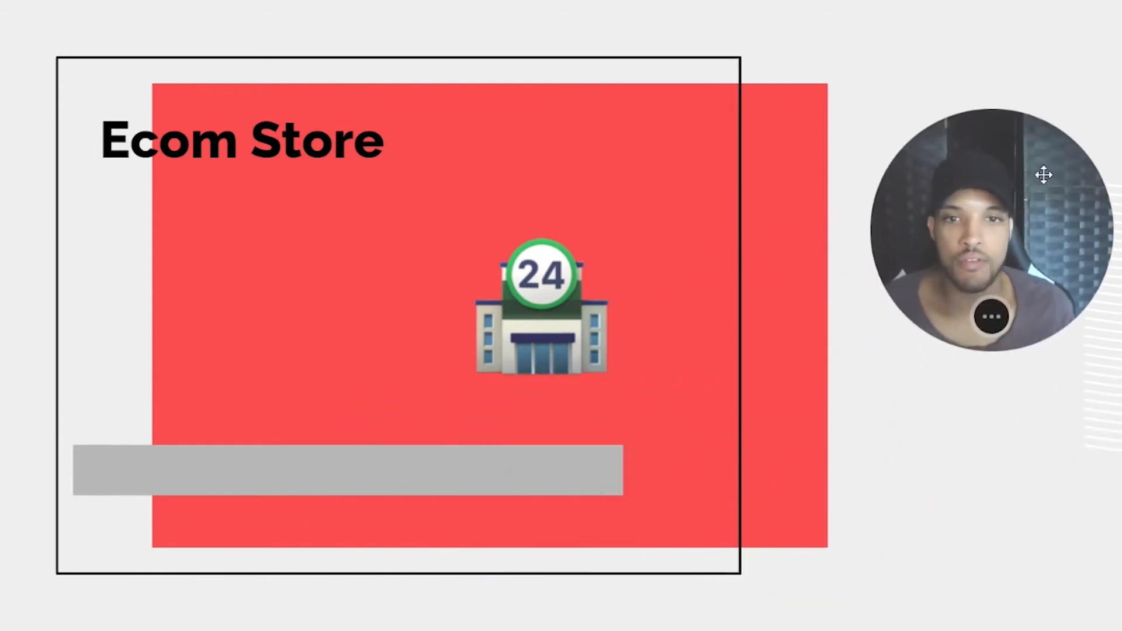
{"action": "left_click", "coordinate": [896, 448]}
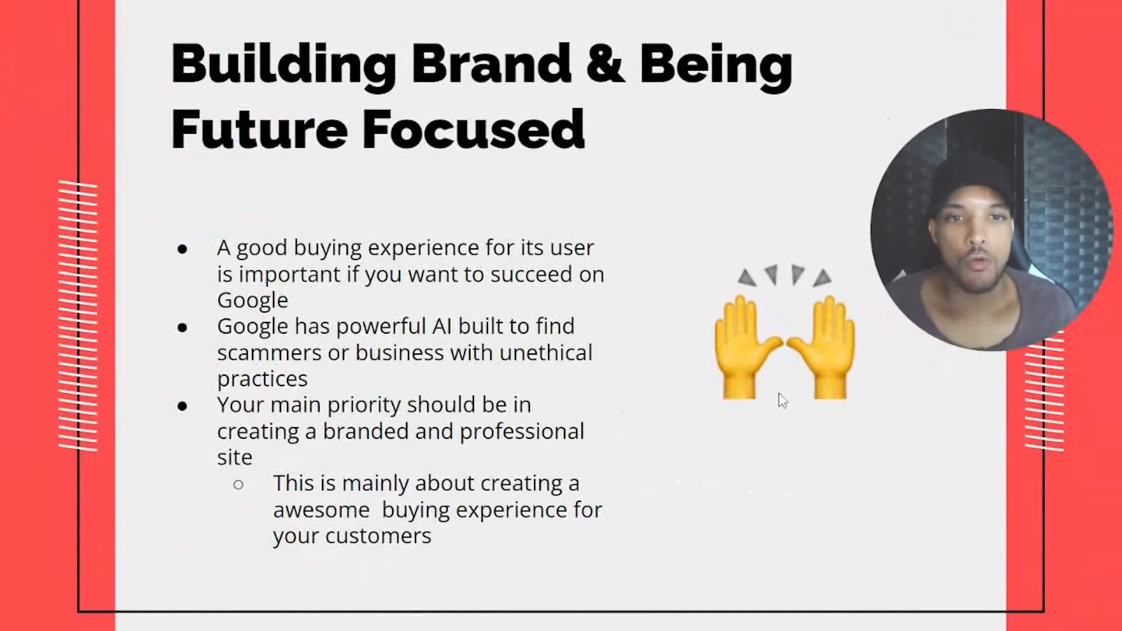
{"action": "left_click", "coordinate": [170, 587]}
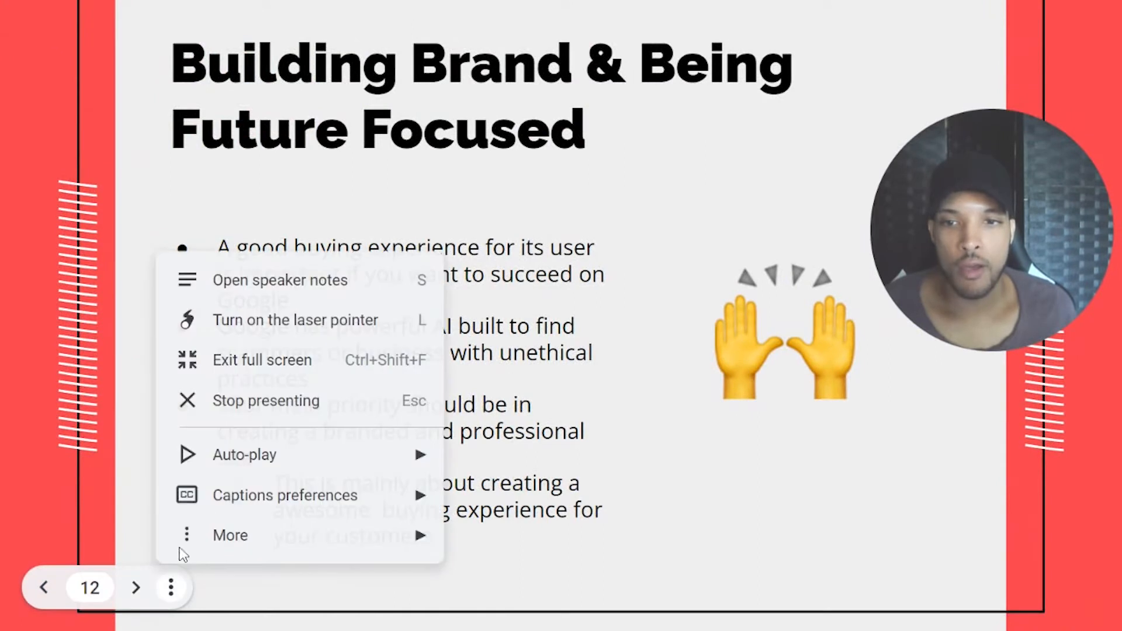
{"action": "left_click", "coordinate": [221, 323]}
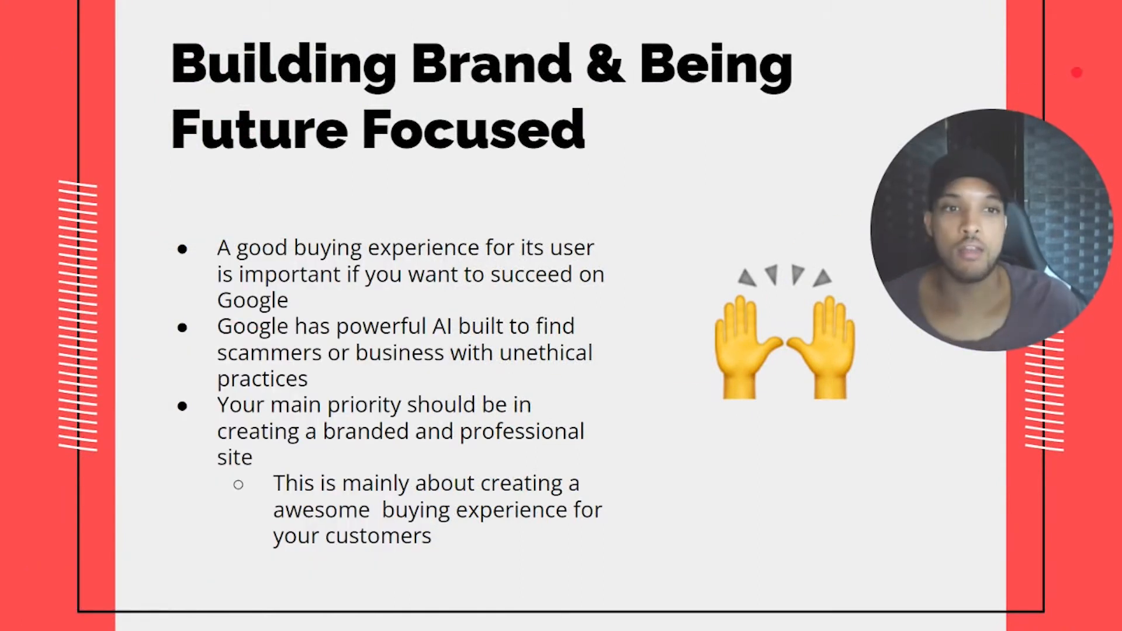